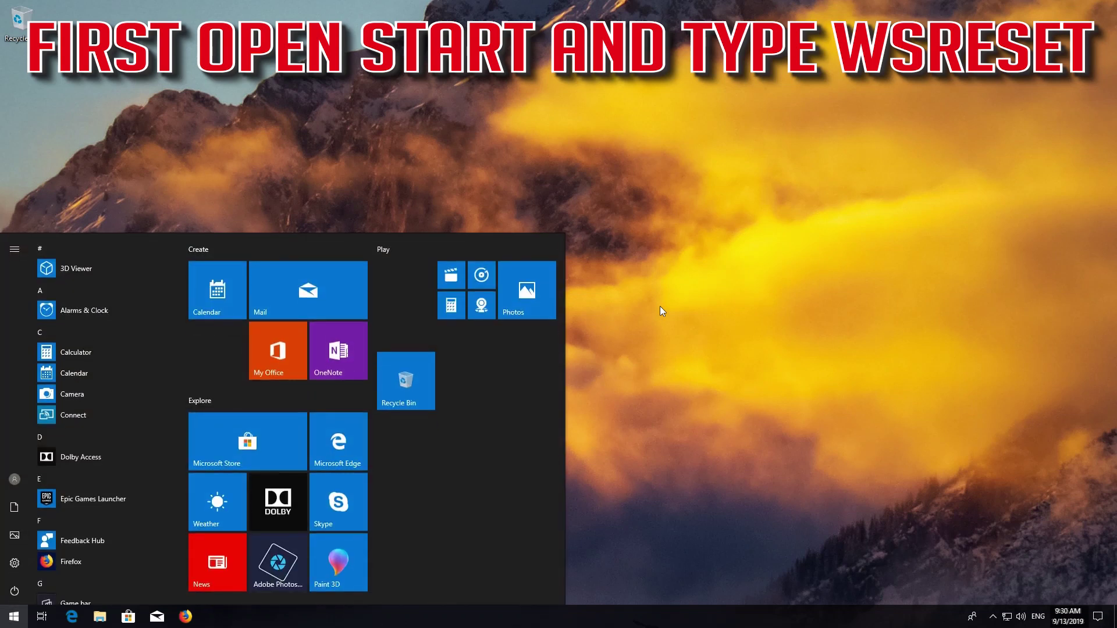
Step: Run wsreset from the Start menu search to clear the Microsoft Store cache
text(wsreset)
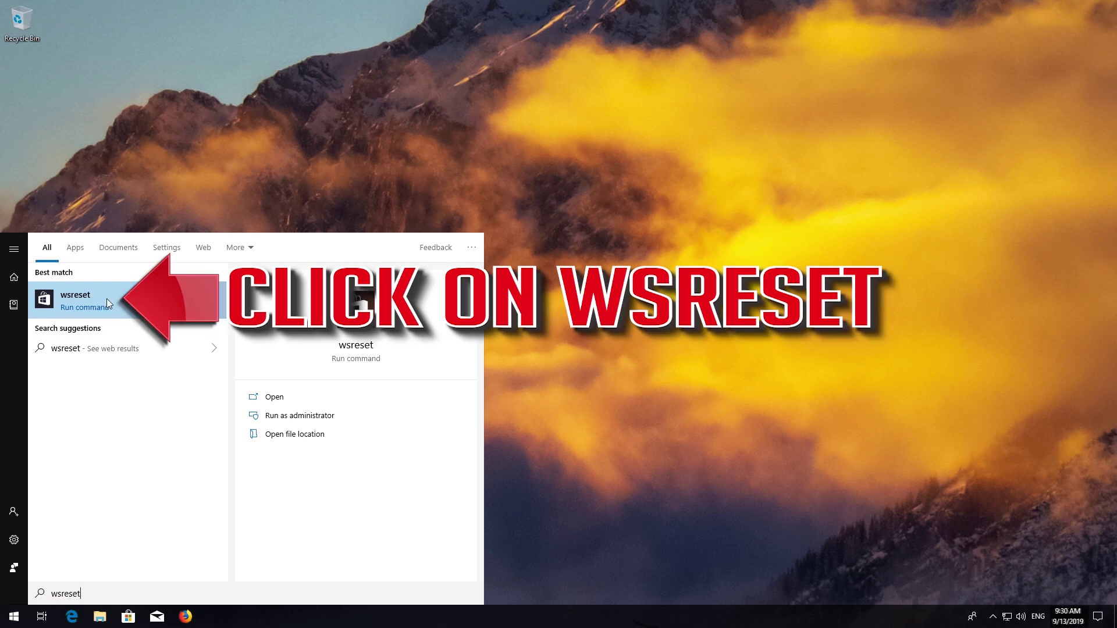
click(106, 298)
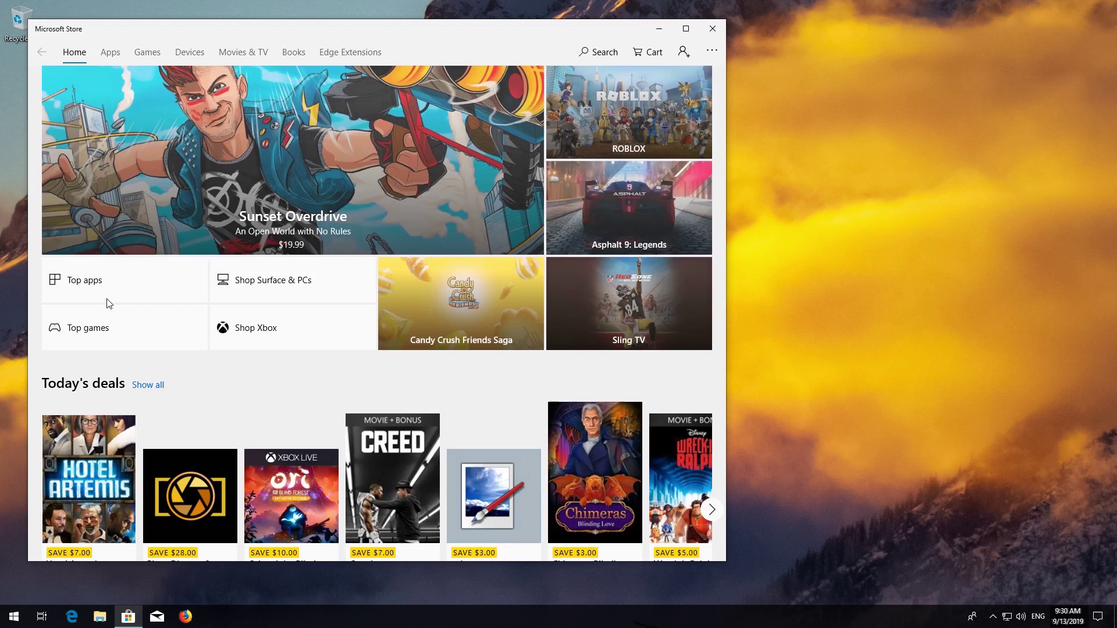
Step: Close the Microsoft Store window and restart Windows from the Start menu's Power options
click(714, 32)
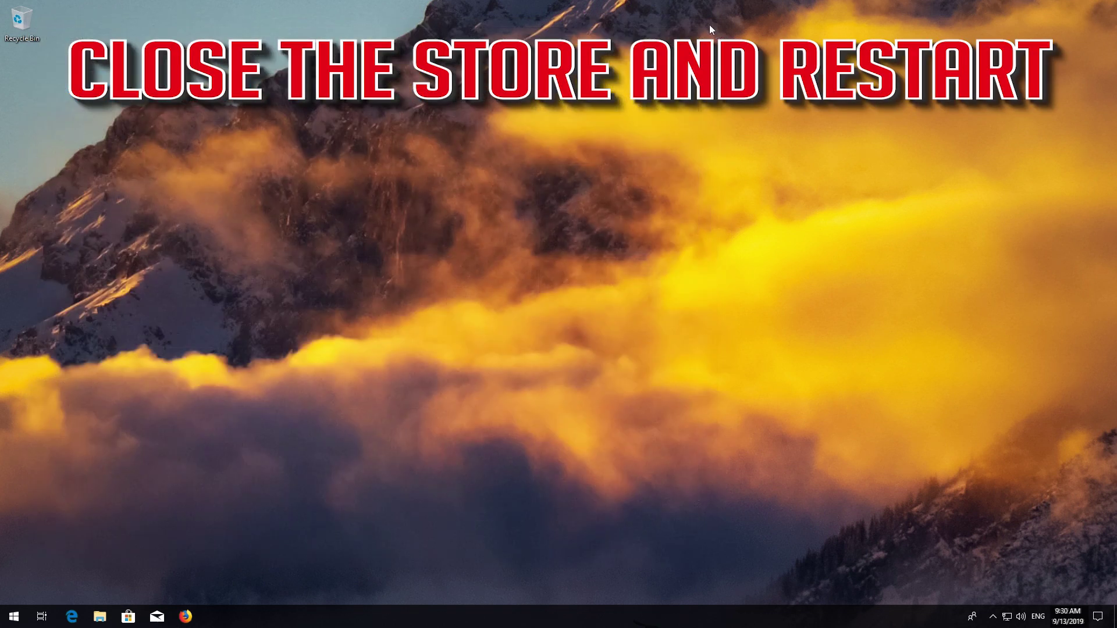
click(13, 617)
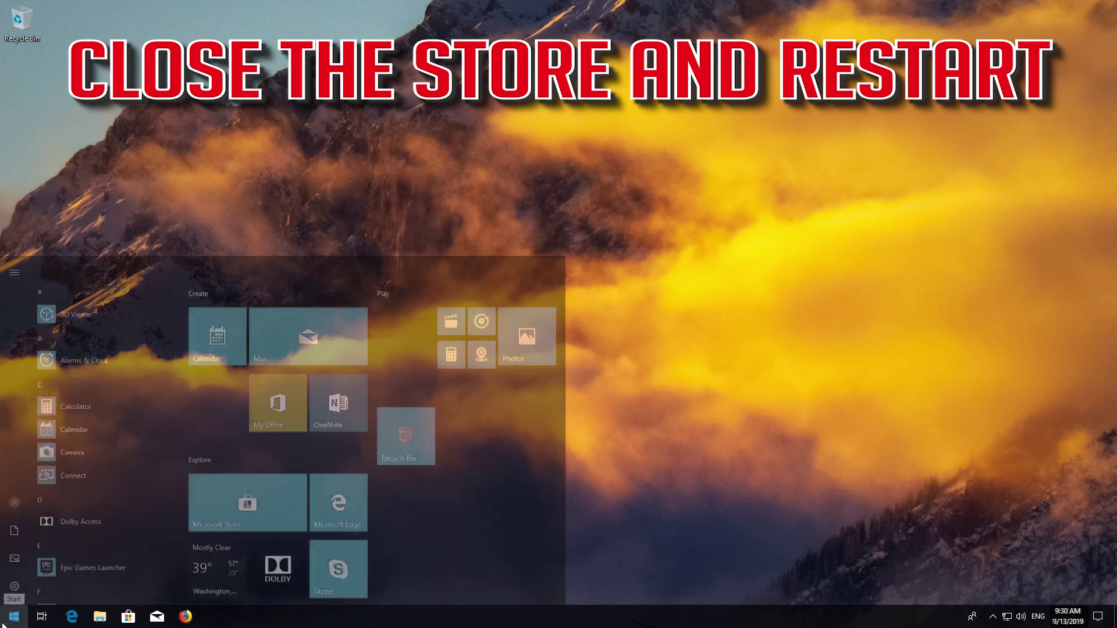
click(13, 590)
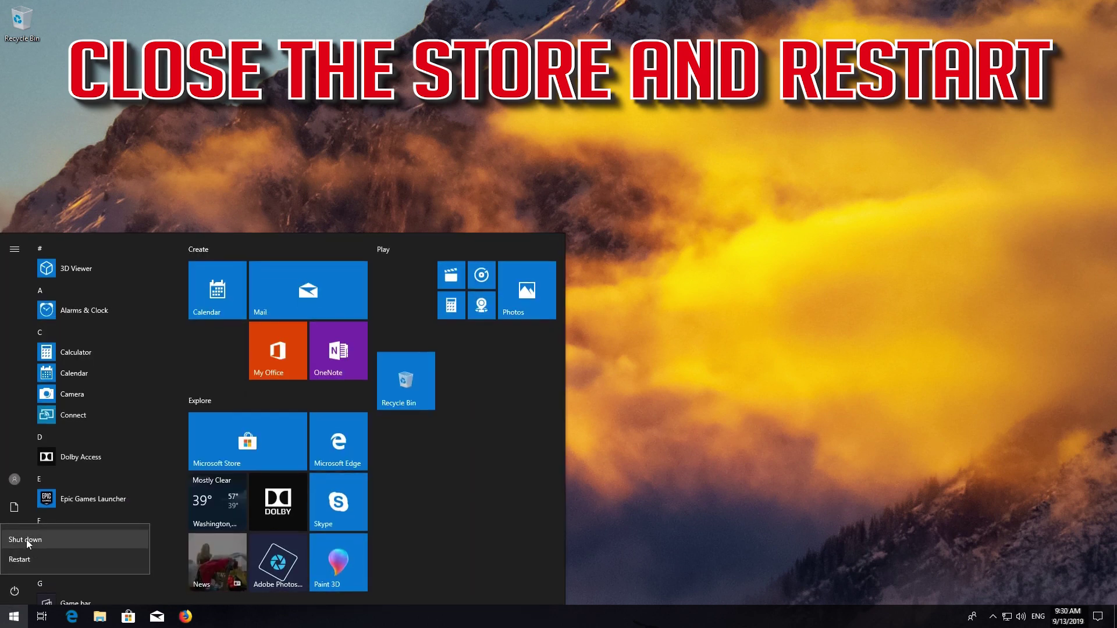
click(26, 554)
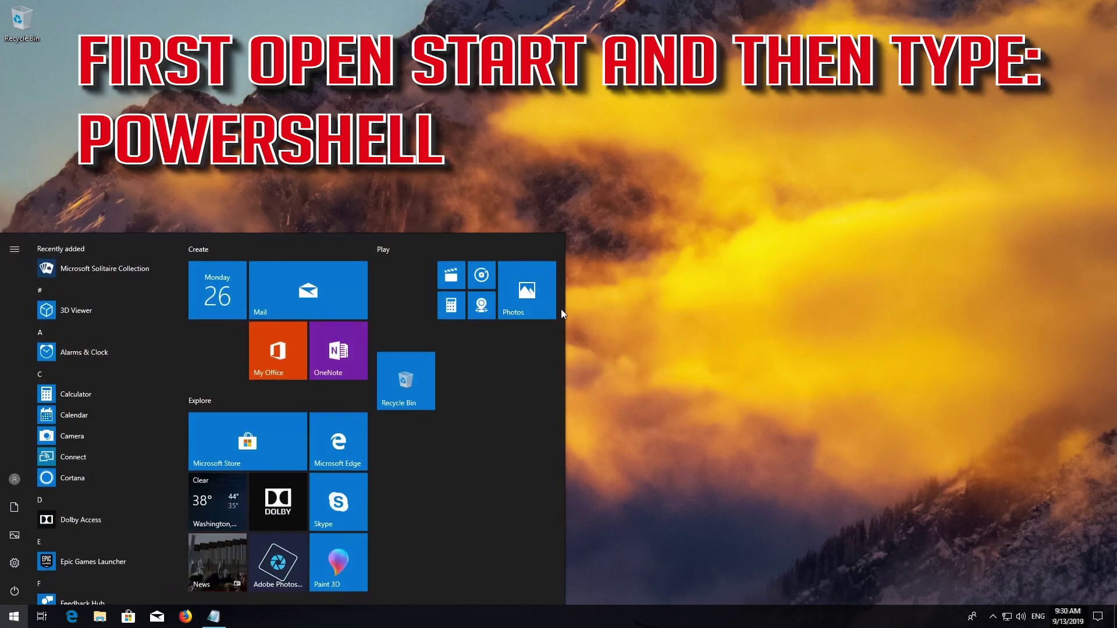
Step: Search Start for PowerShell ('poweshell') and choose to run Windows PowerShell as administrator
text(poweshell)
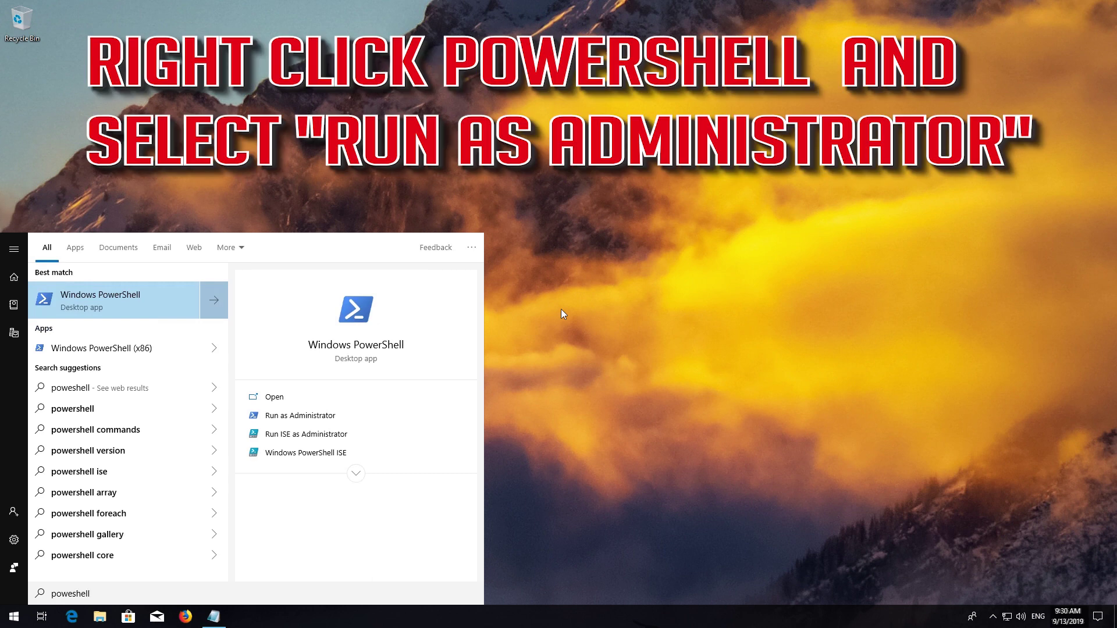
right_click(147, 299)
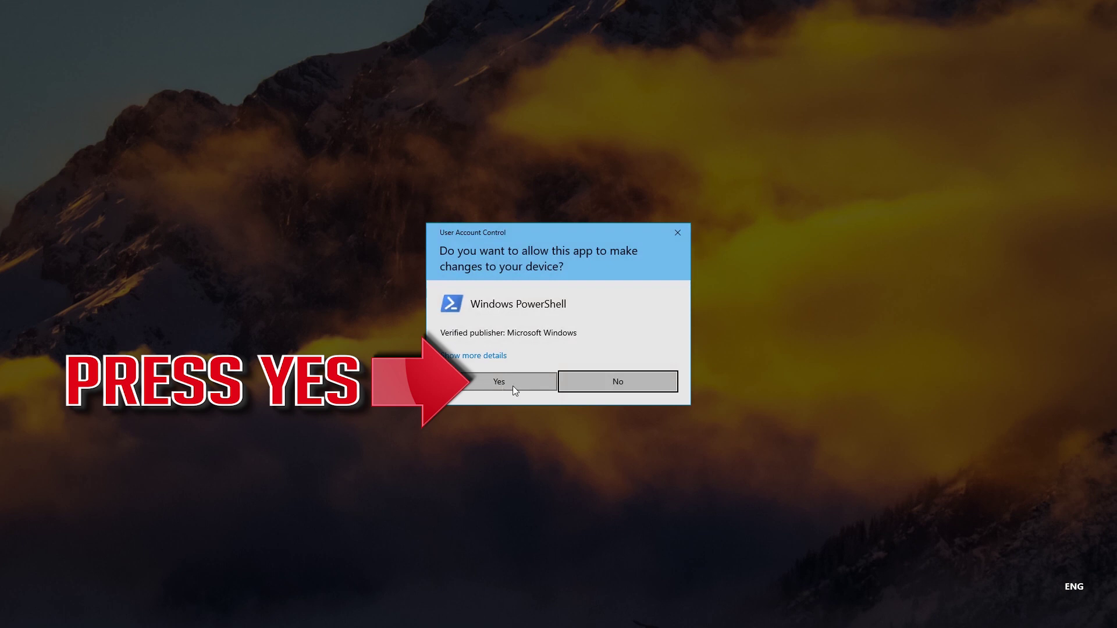
Step: Approve the UAC prompt, then copy the full Get-AppXPackage command line from Notepad
click(488, 385)
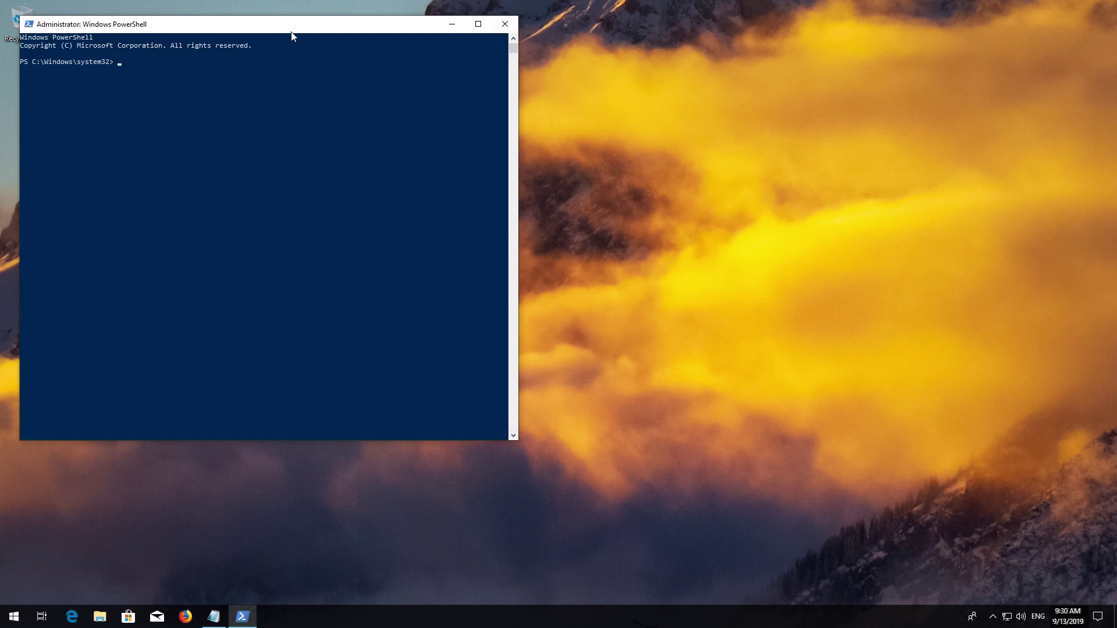
drag(292, 36, 506, 59)
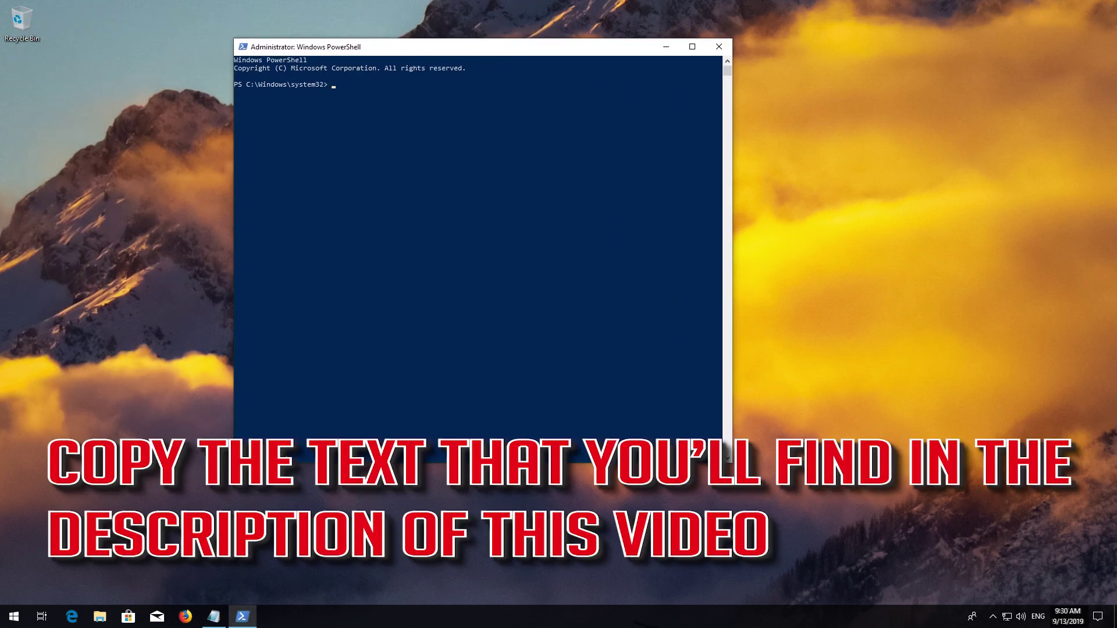
click(214, 616)
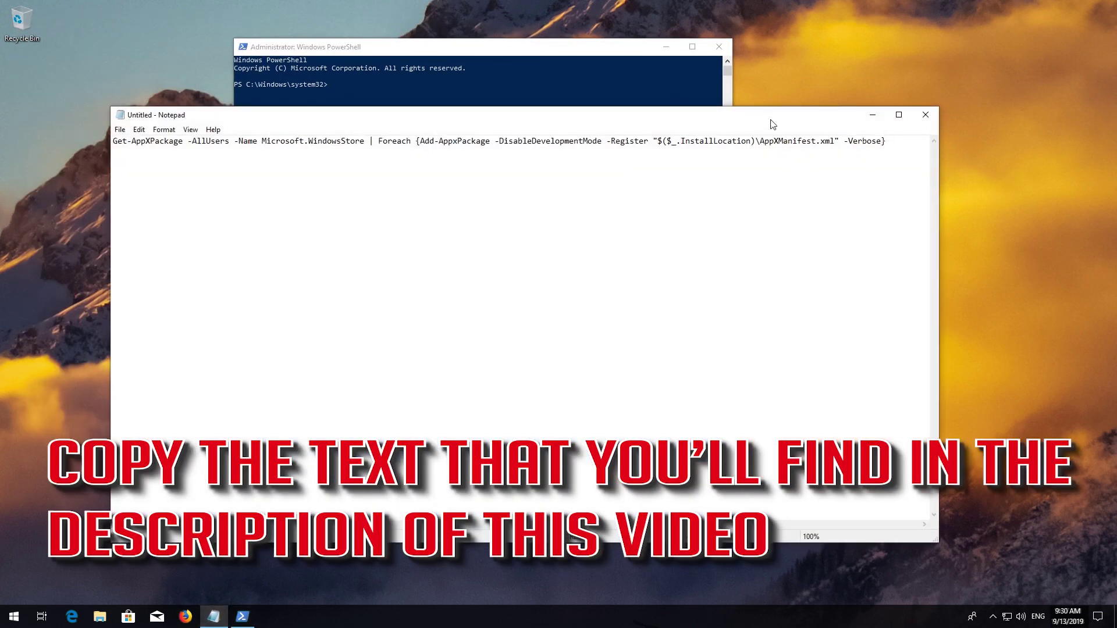
drag(924, 140, 75, 137)
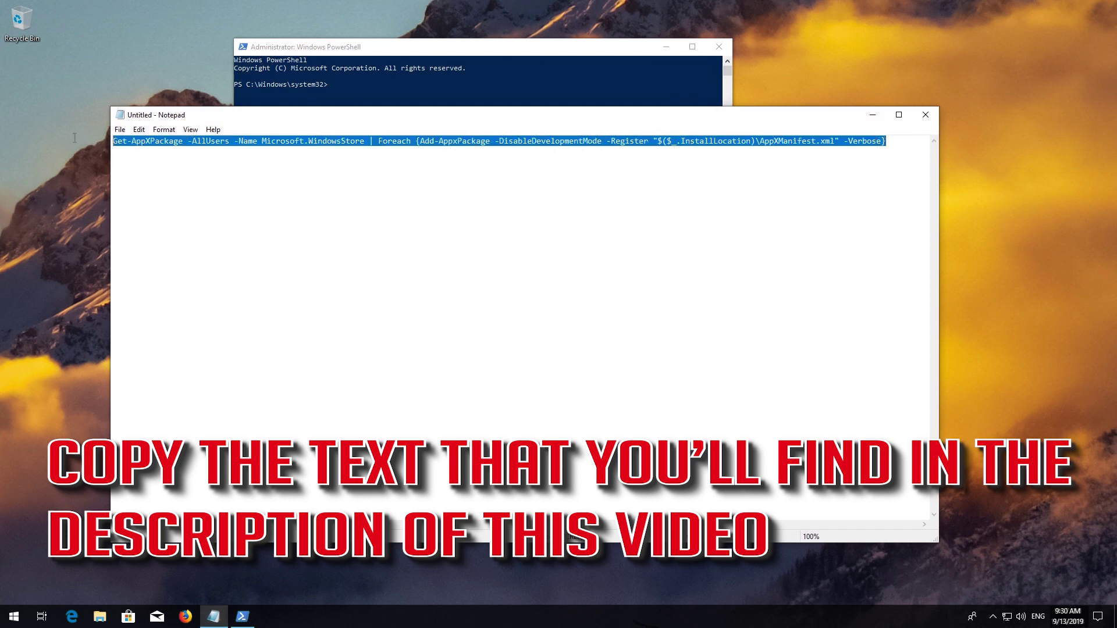
right_click(123, 141)
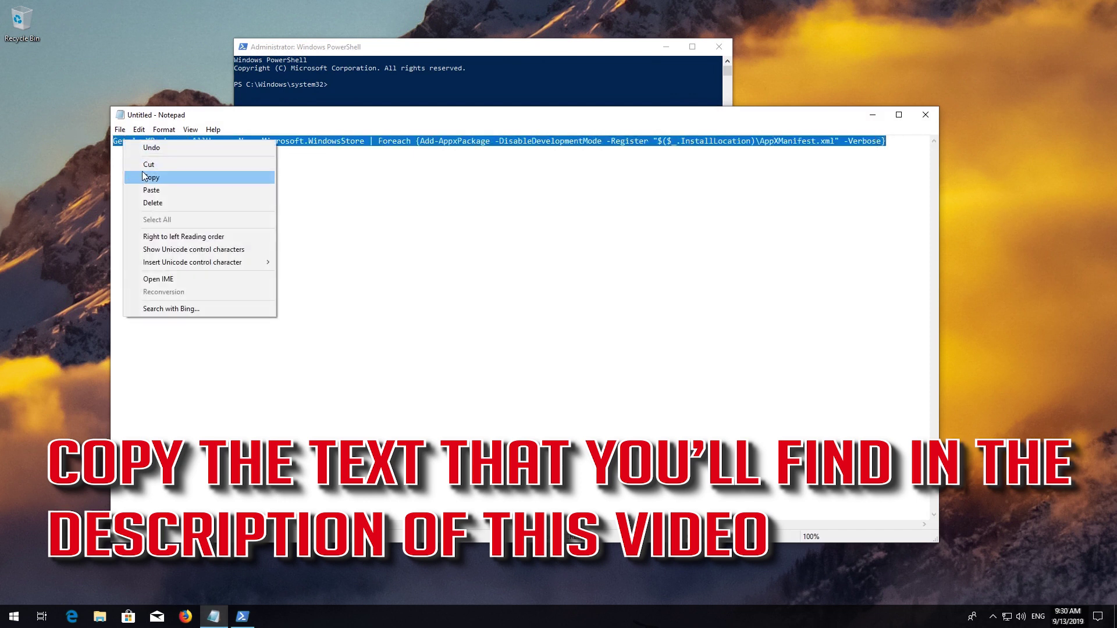
click(146, 177)
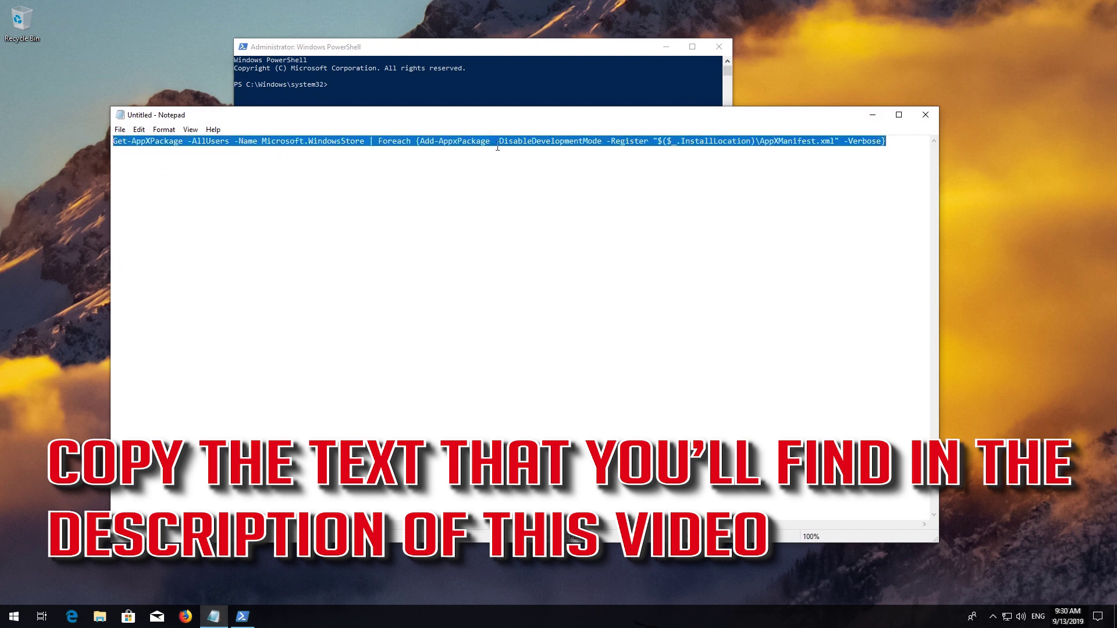
click(872, 115)
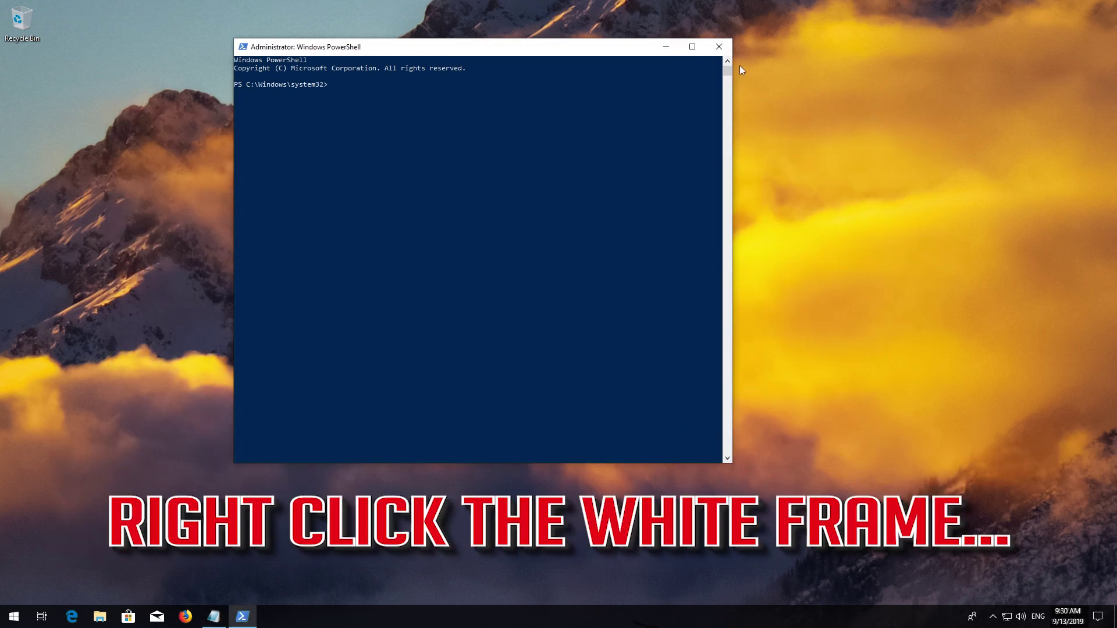
Step: Paste and run the Get-AppXPackage Store re-registration command, then exit PowerShell
right_click(508, 47)
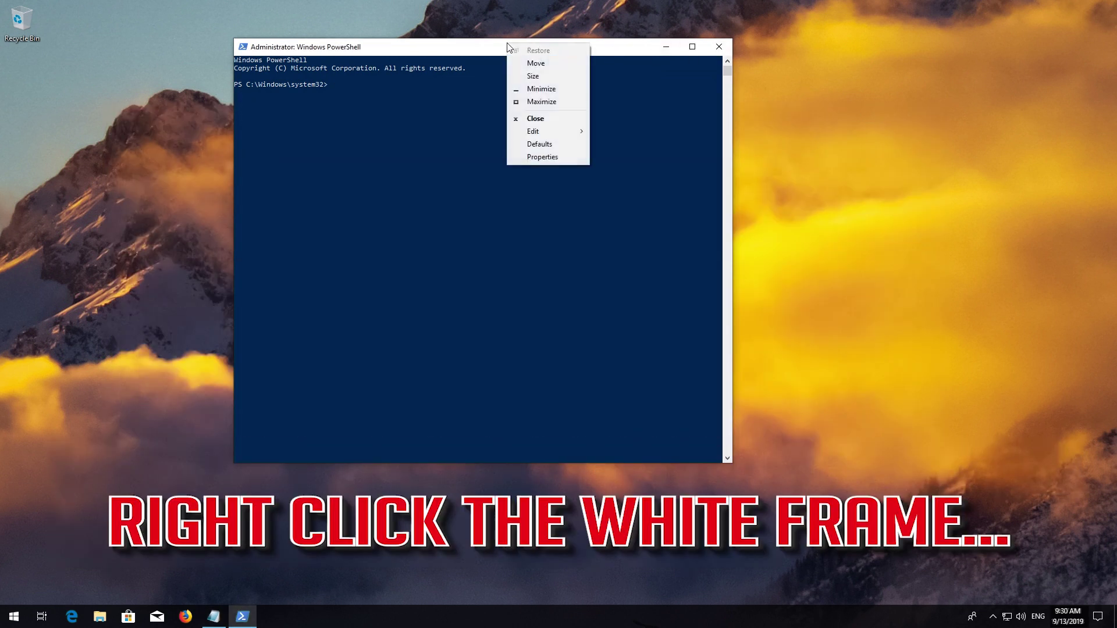
mouse_move(538, 134)
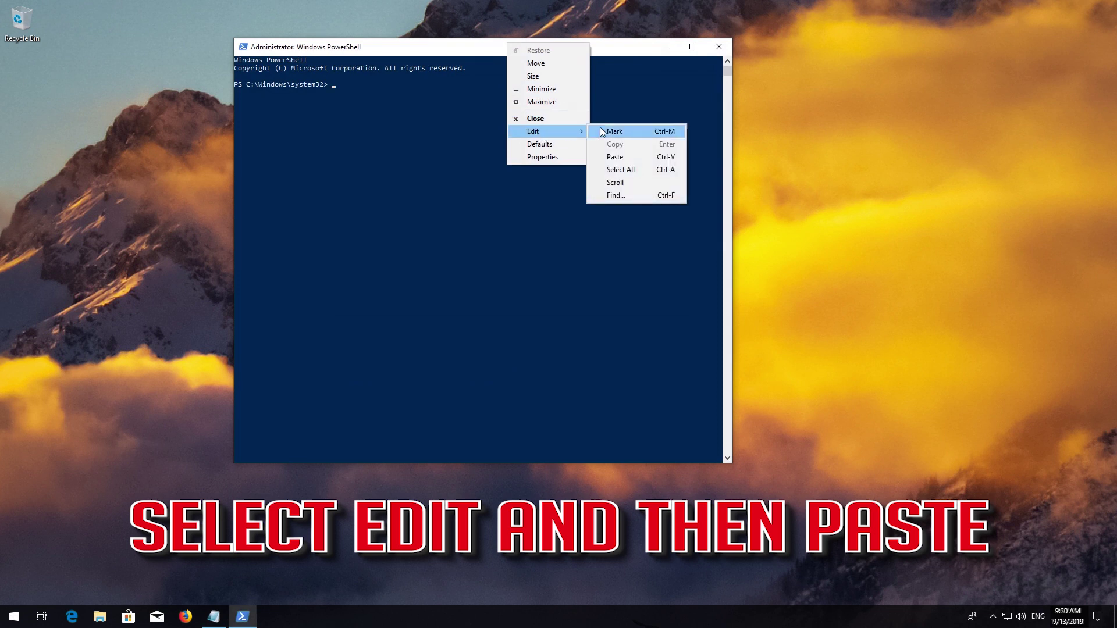
click(636, 158)
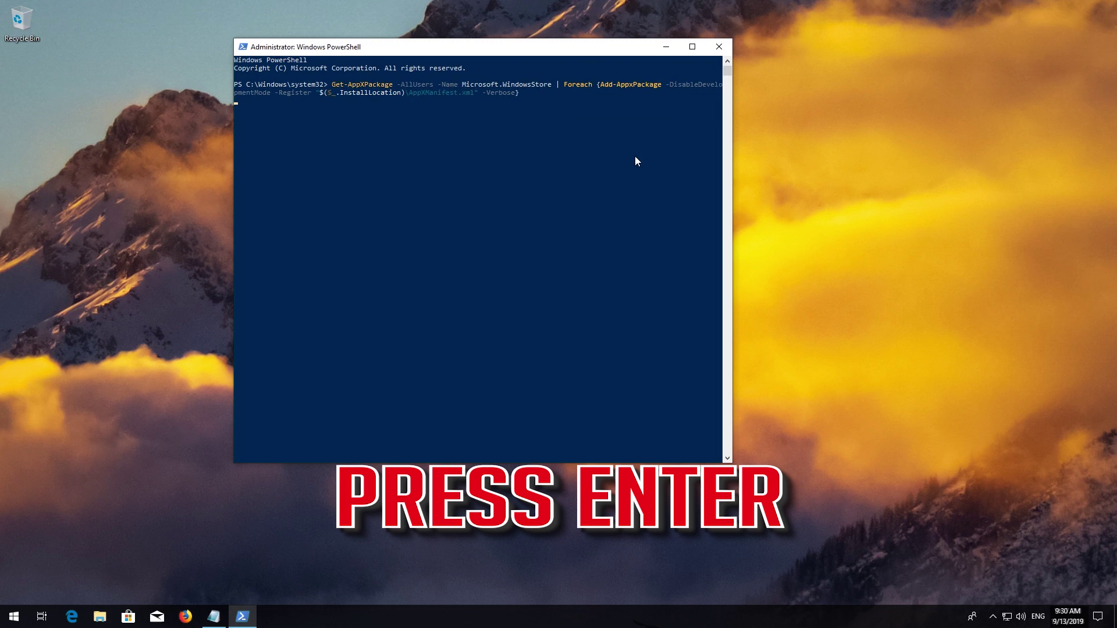
key(Return)
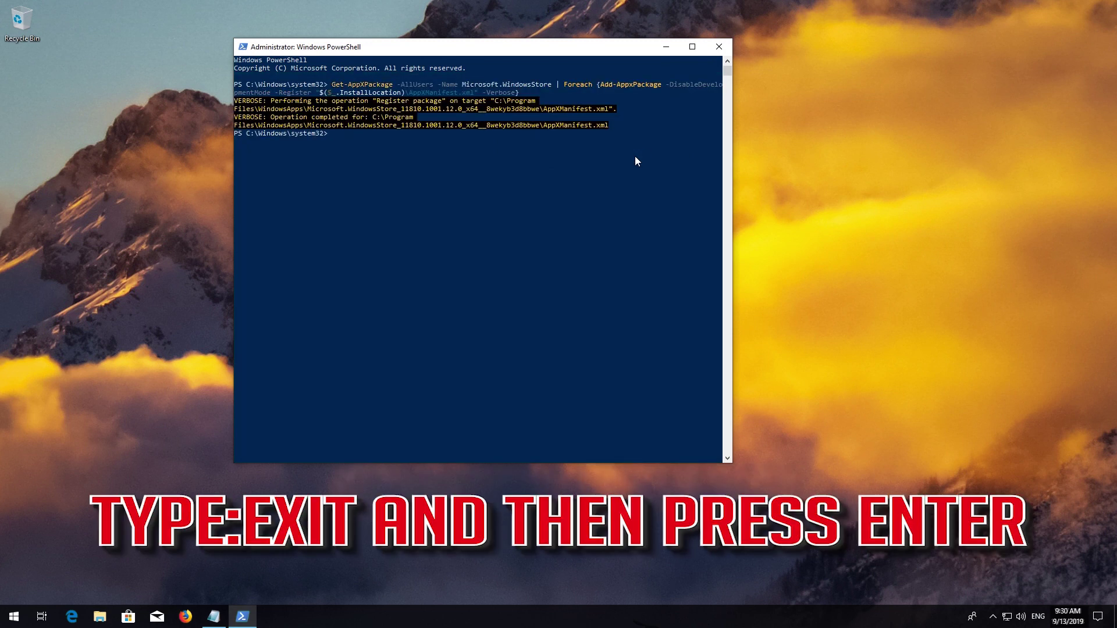
text(exit)
key(Return)
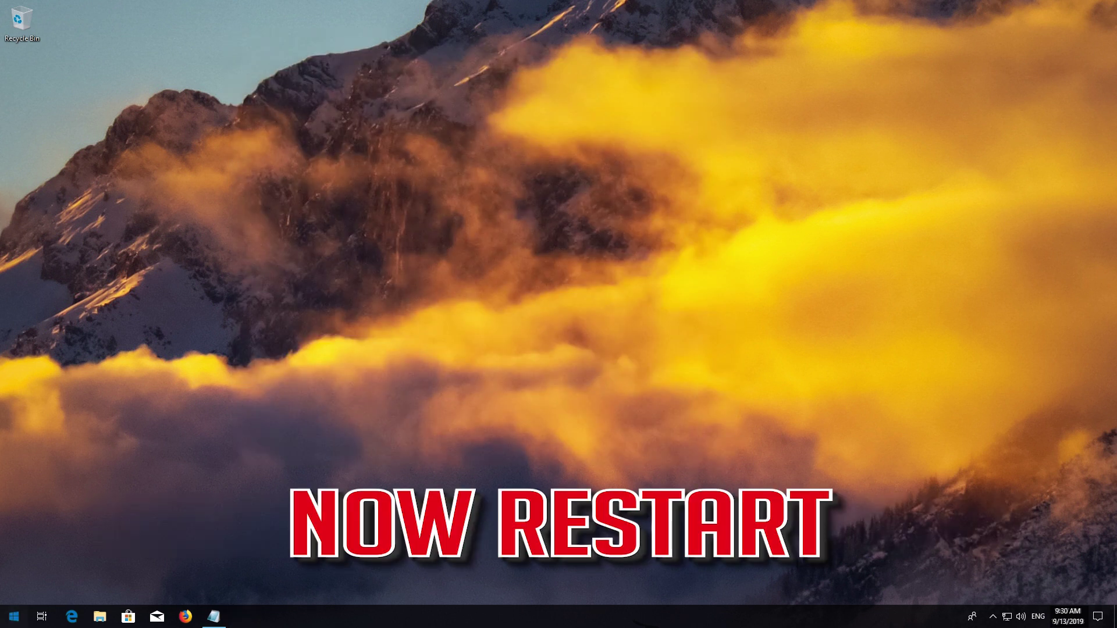
Step: Restart Windows from the Start menu's Power options to apply the re-registration
click(14, 616)
click(14, 591)
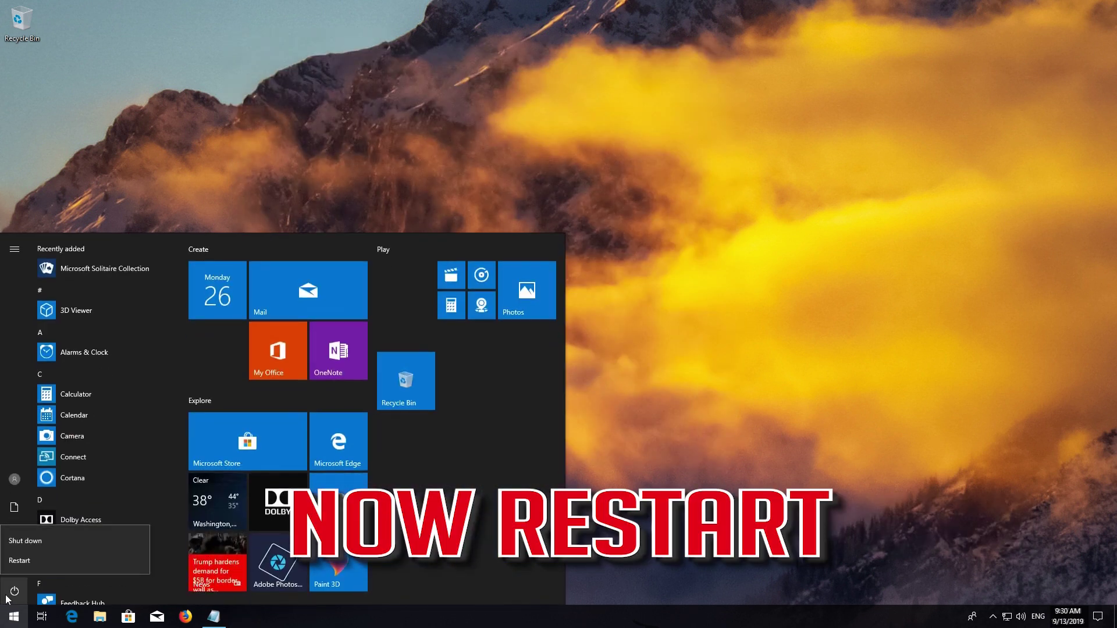
click(26, 562)
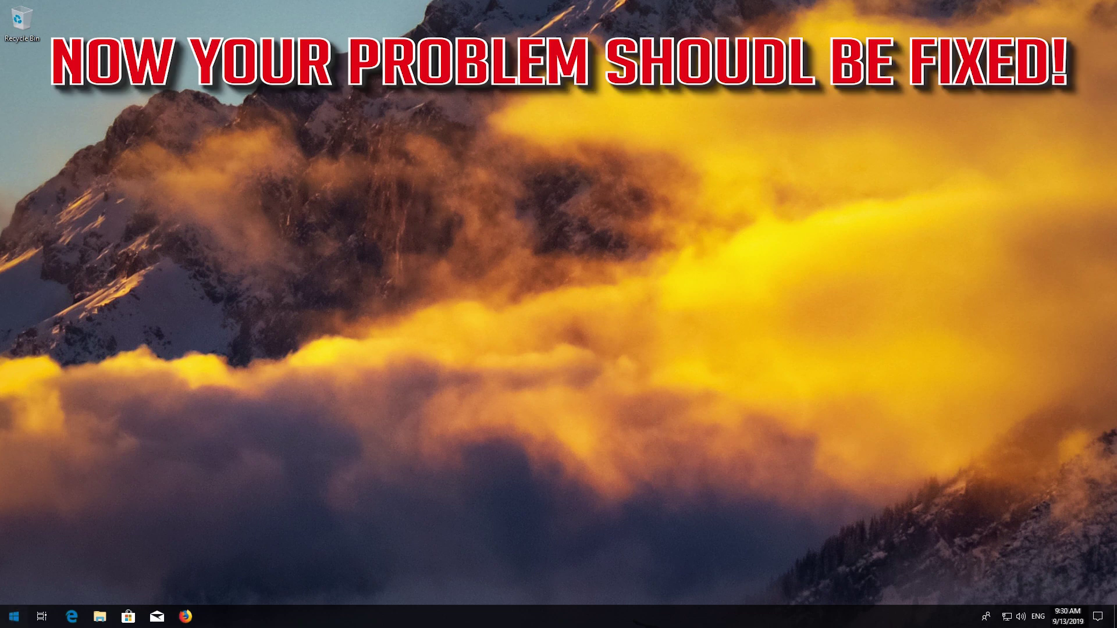
Step: Launch Microsoft Store from its Start menu tile to verify it opens
click(14, 617)
click(205, 460)
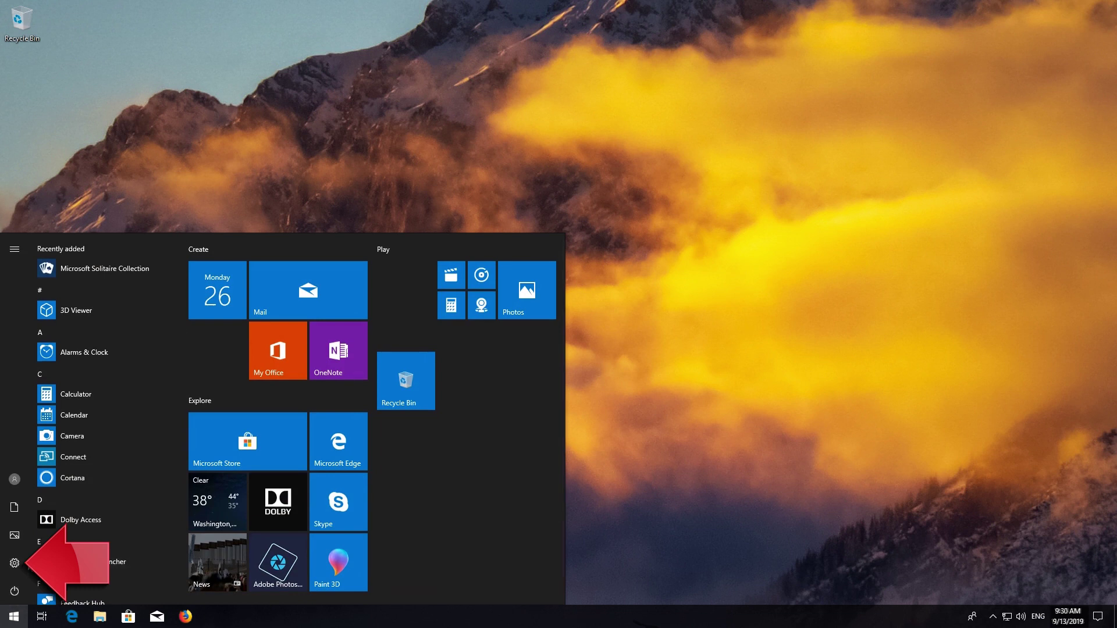
Step: Go to Settings > Apps > Apps & features and expand the Microsoft Store entry
click(22, 563)
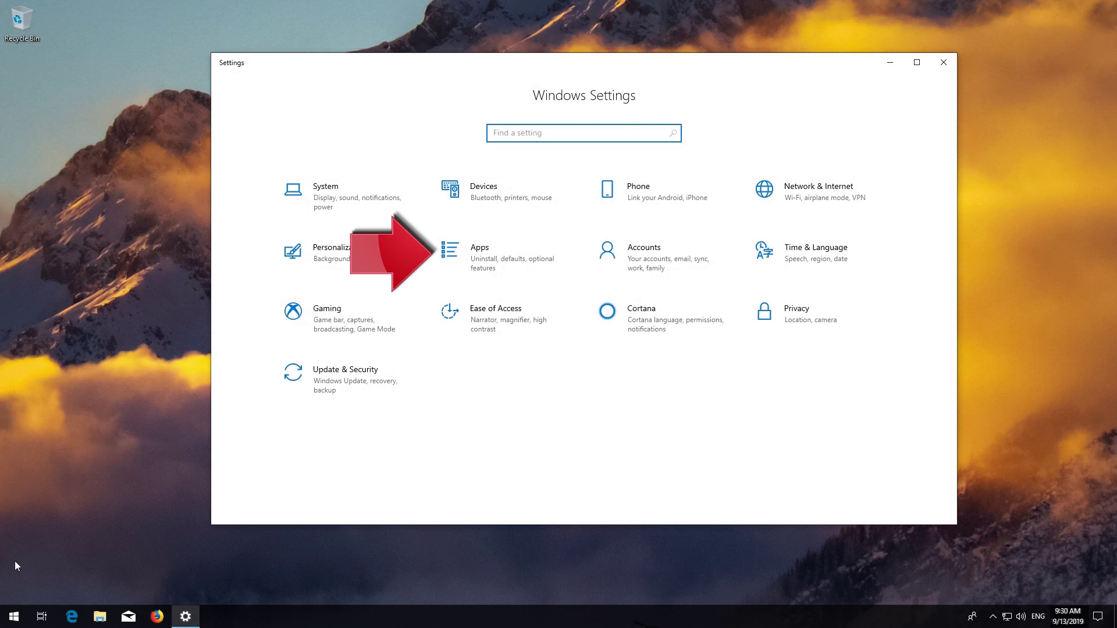
click(503, 260)
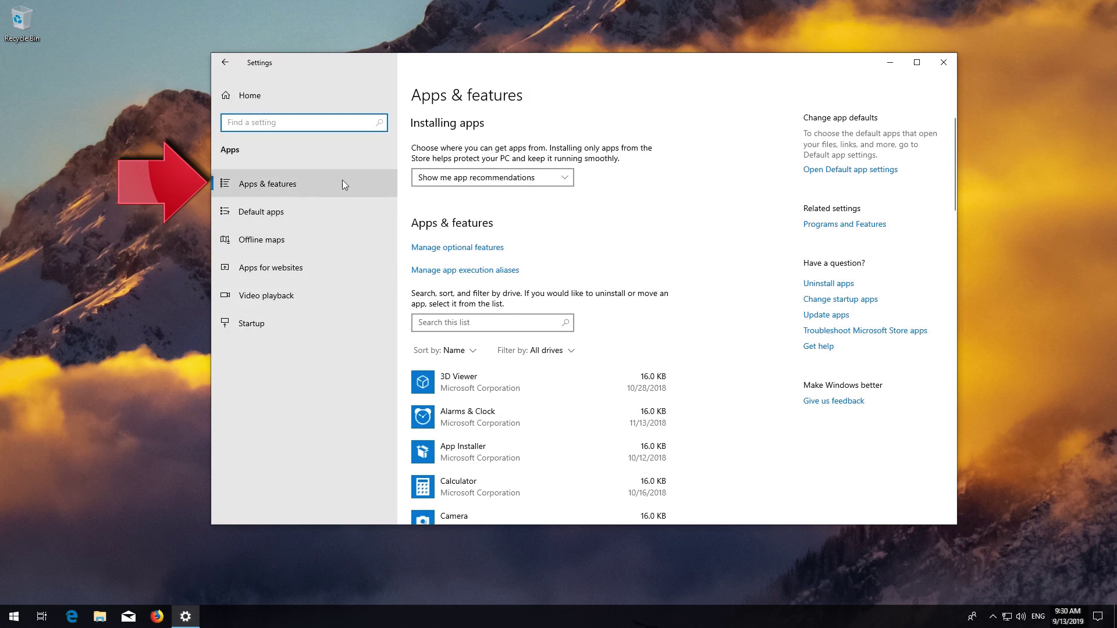
click(303, 184)
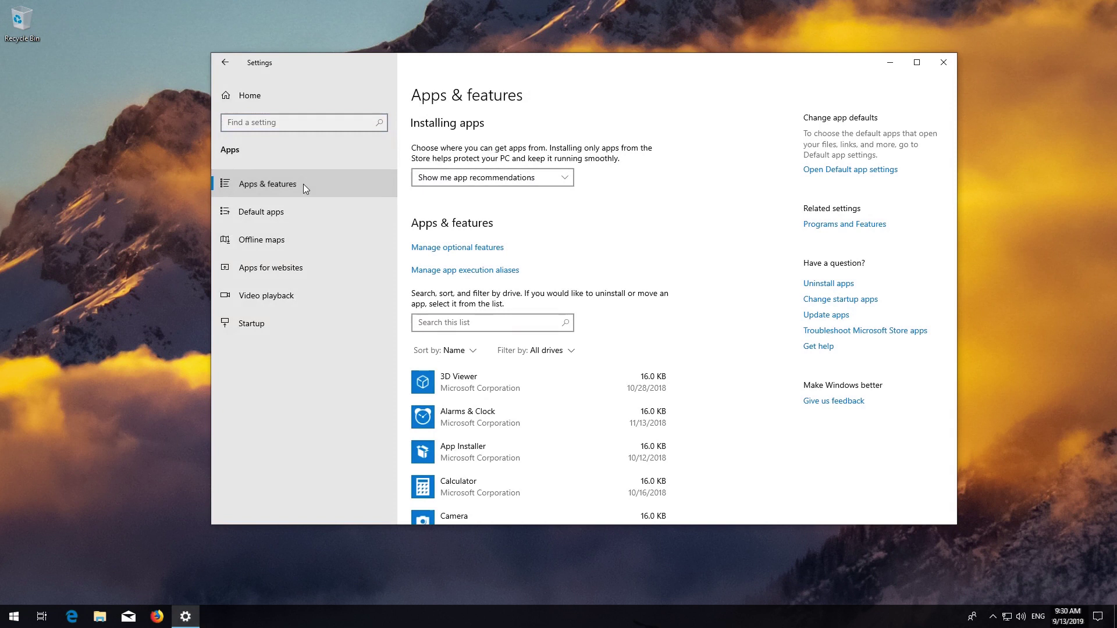
scroll(460, 262, down, 10)
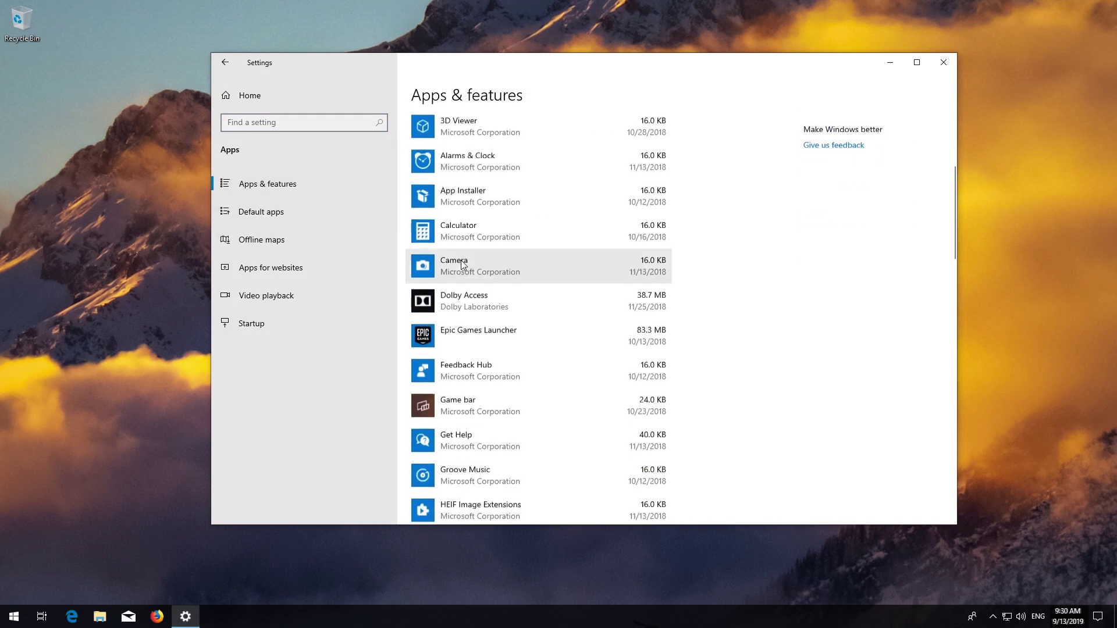
scroll(462, 262, down, 3)
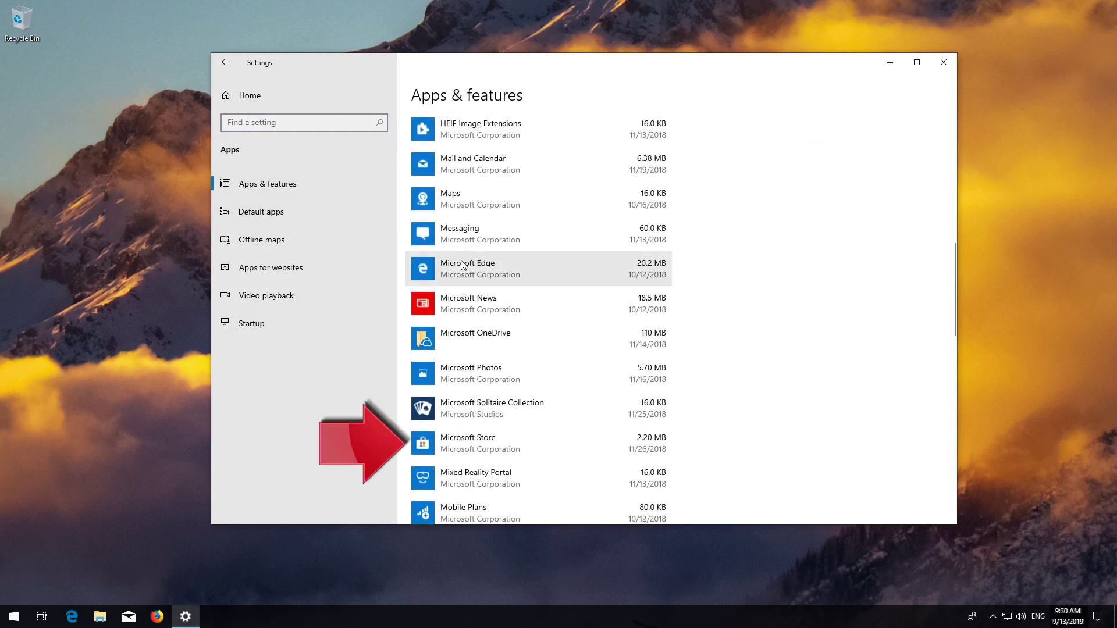
click(549, 440)
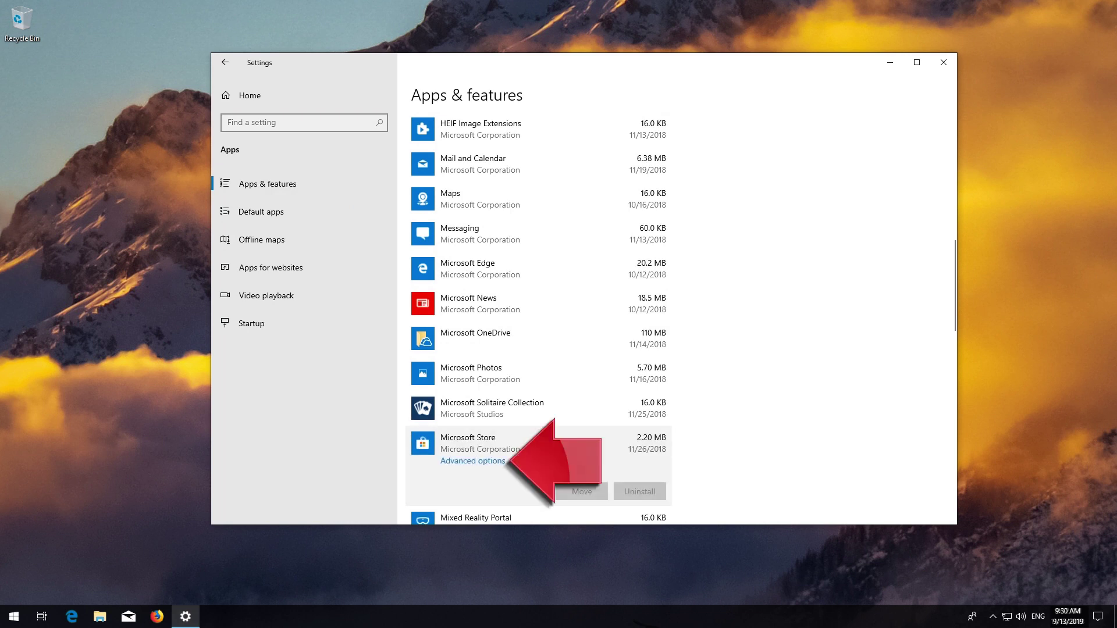
Step: Reset Microsoft Store from its Advanced options page and confirm the reset
click(469, 461)
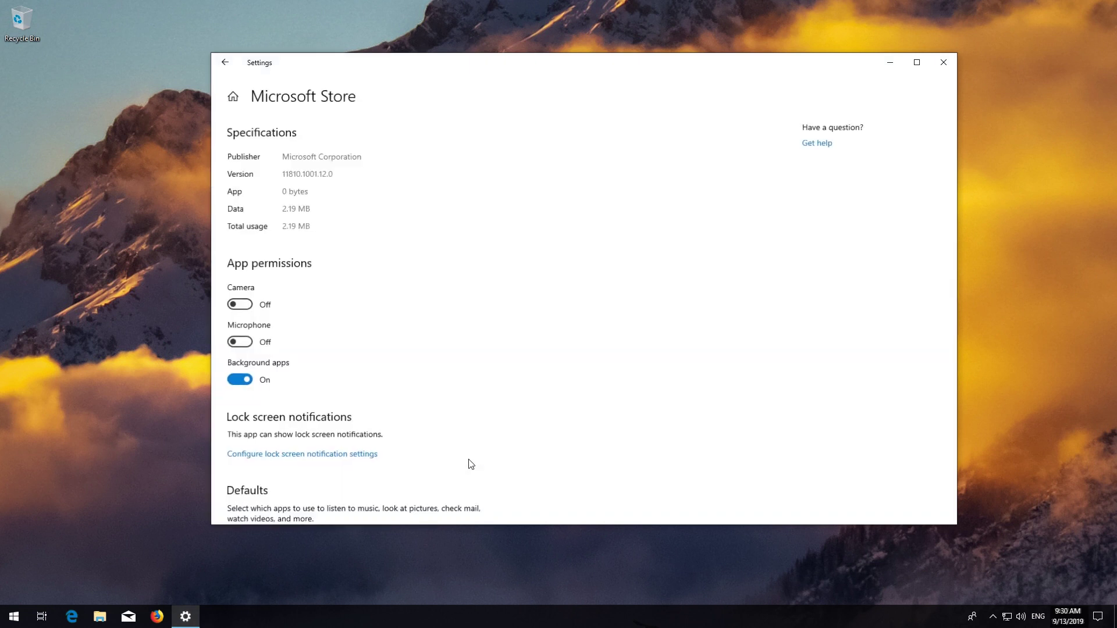
scroll(463, 431, down, 2)
scroll(463, 422, down, 5)
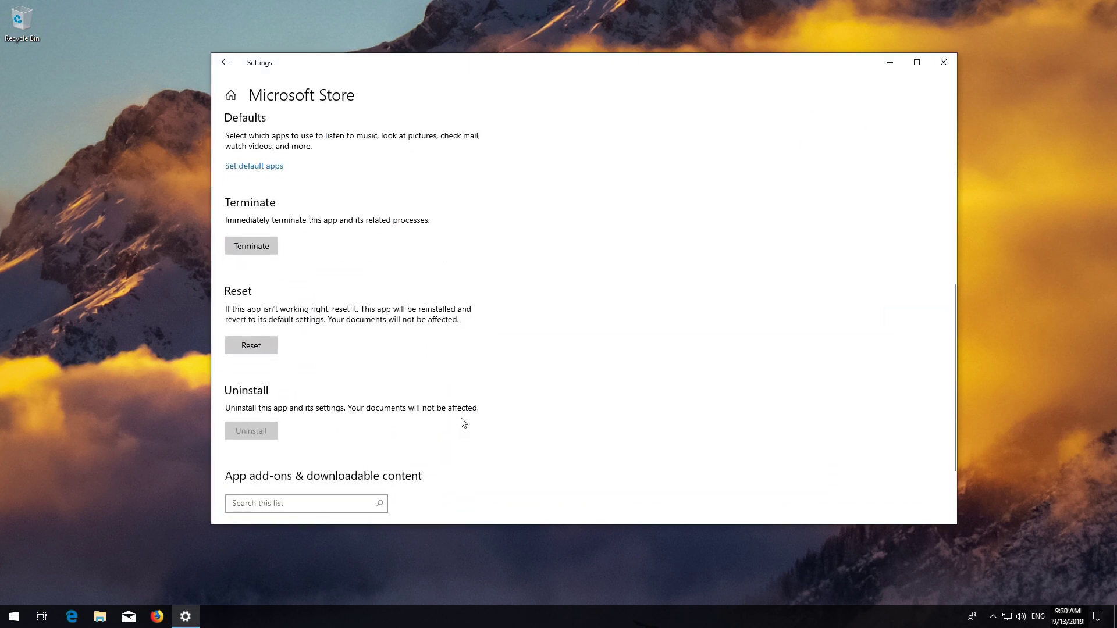
scroll(463, 423, down, 1)
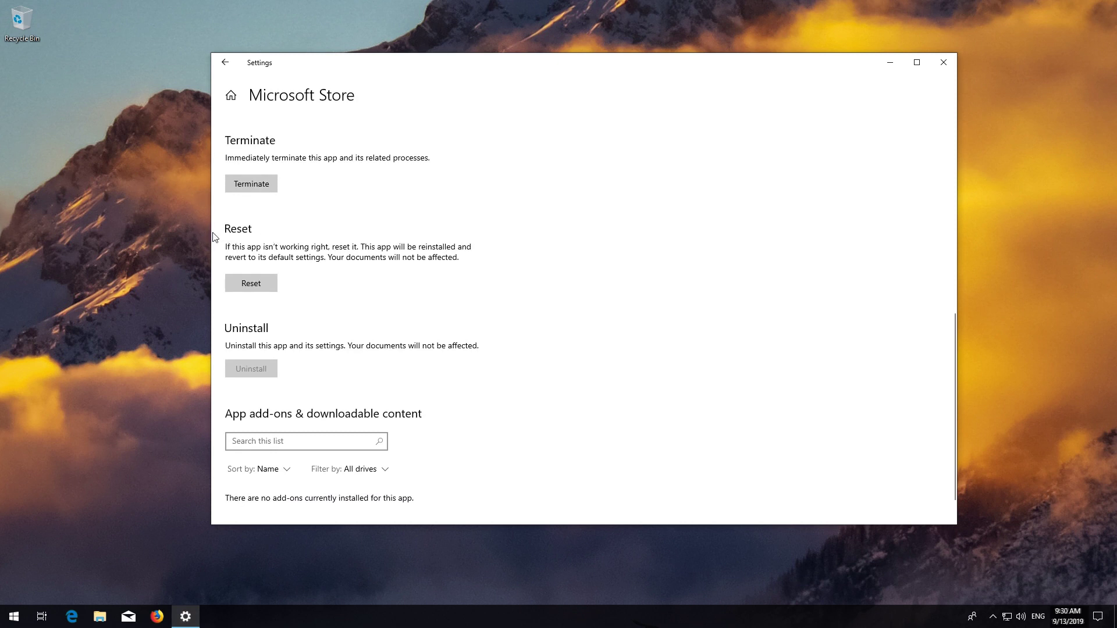
click(242, 282)
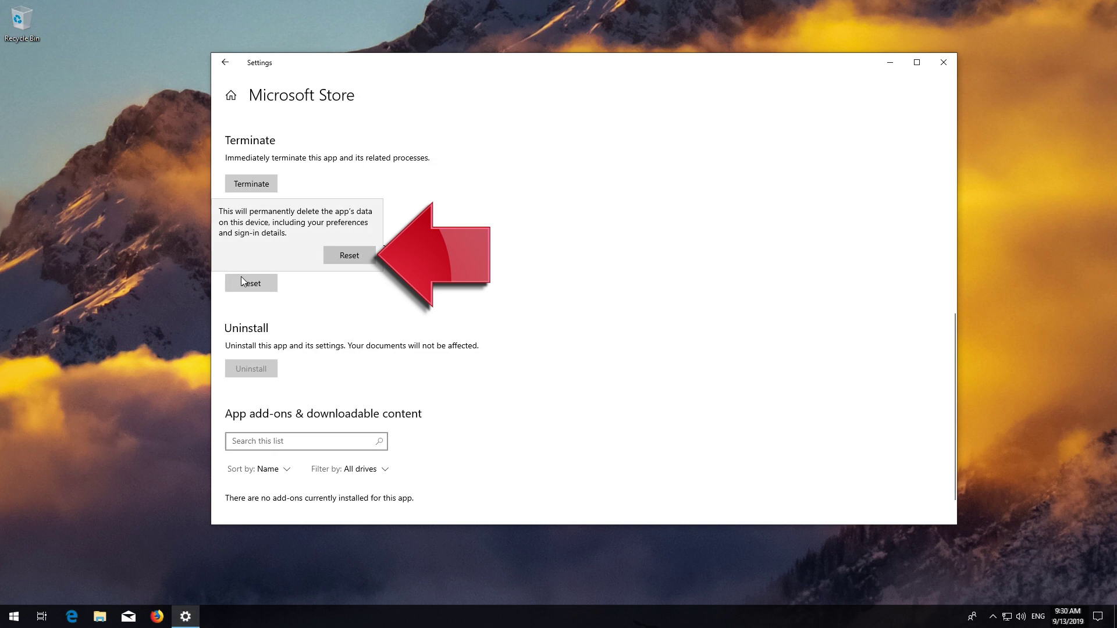
click(351, 258)
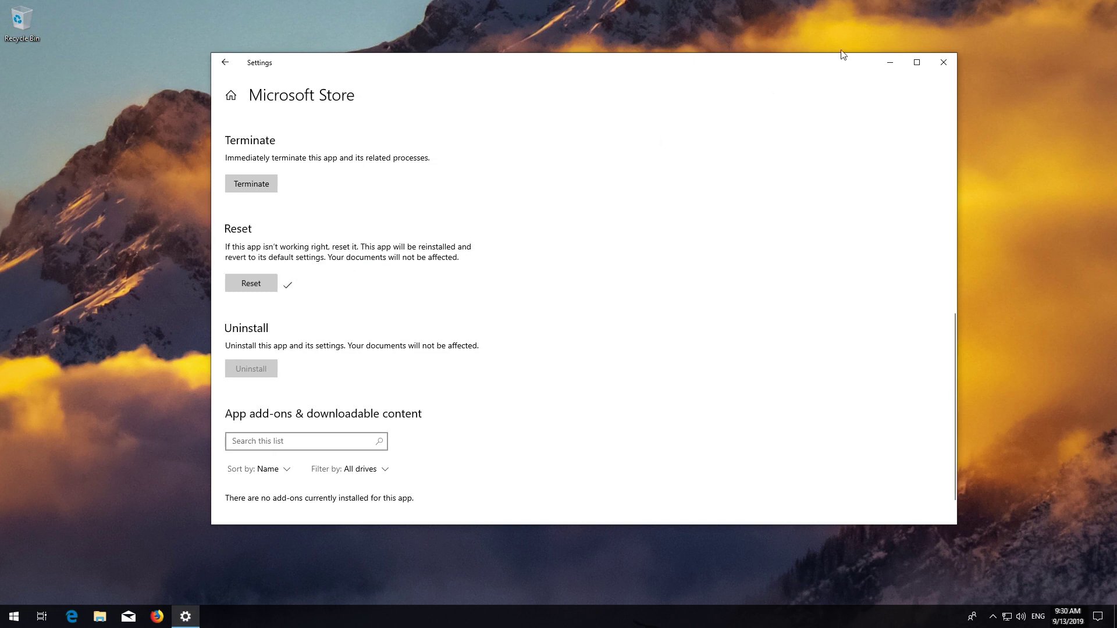
Step: Close Settings and launch Microsoft Store from the Start menu to test it
click(943, 63)
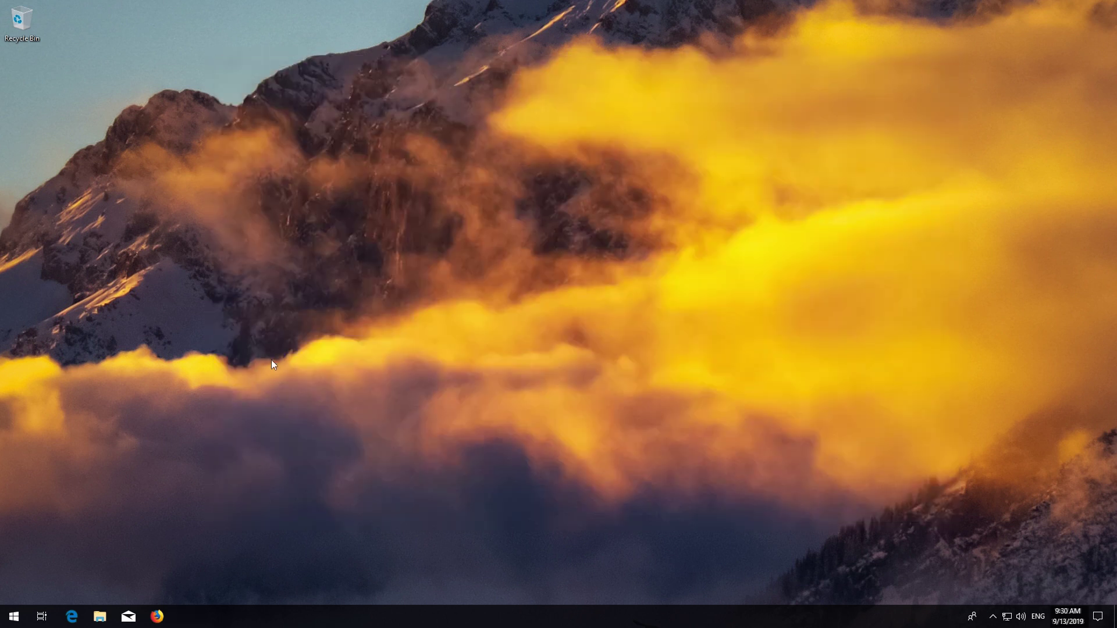
click(12, 618)
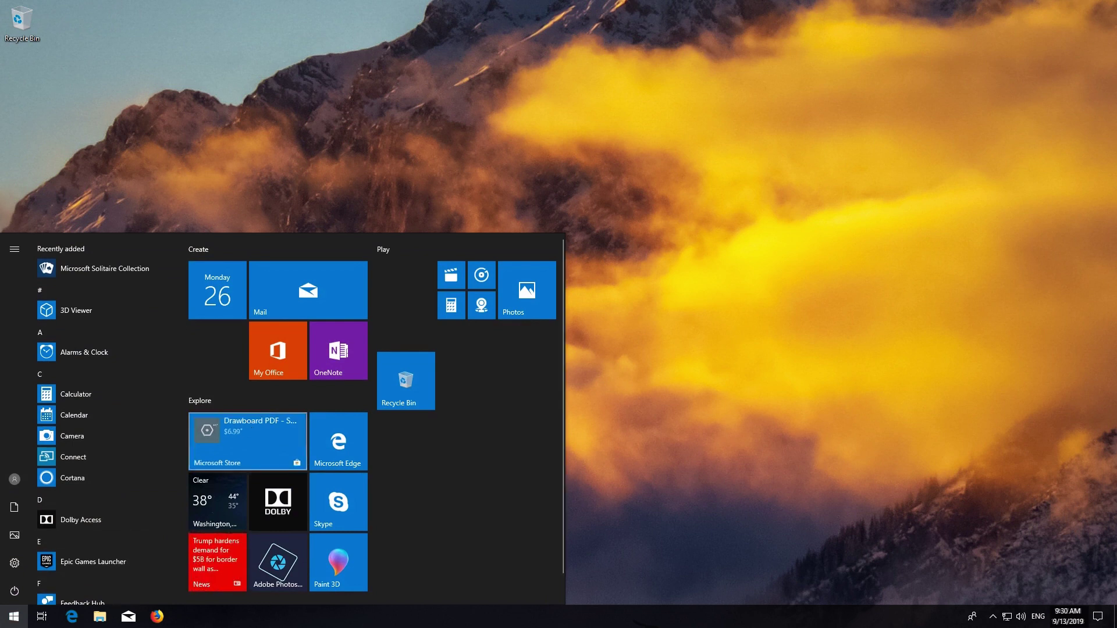
click(249, 427)
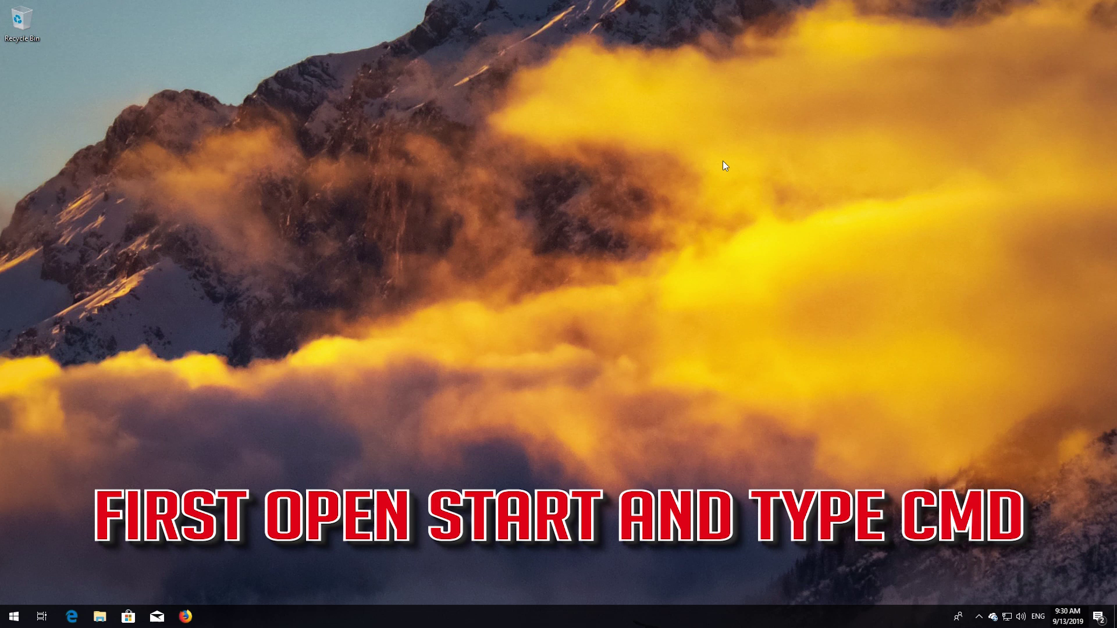
Step: Search Start for cmd and launch Command Prompt with Run as administrator
key(super)
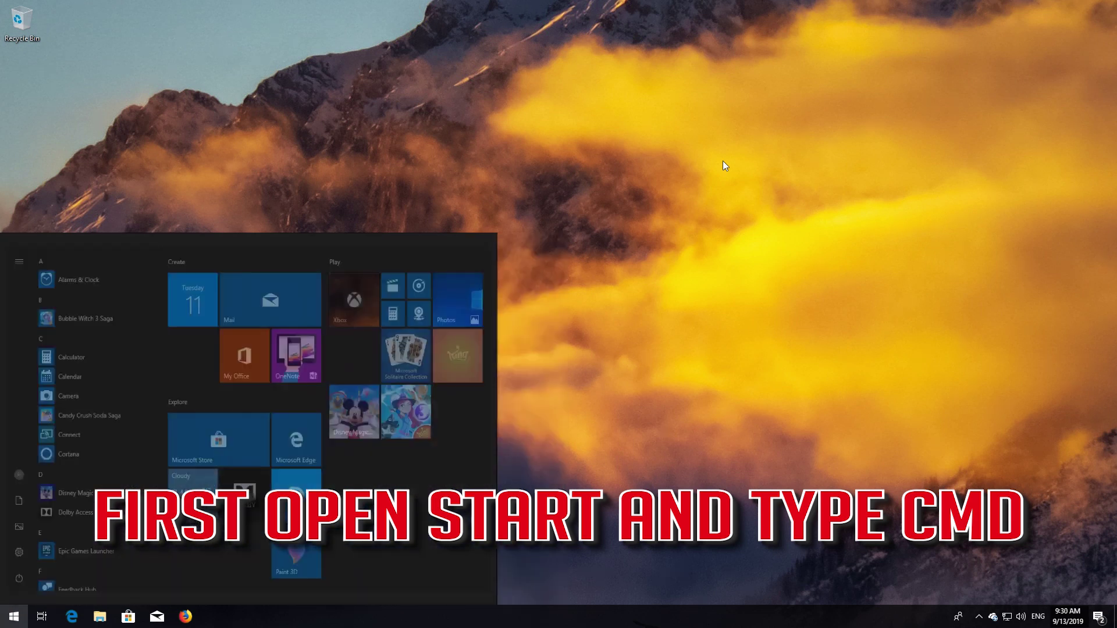
text(cmd)
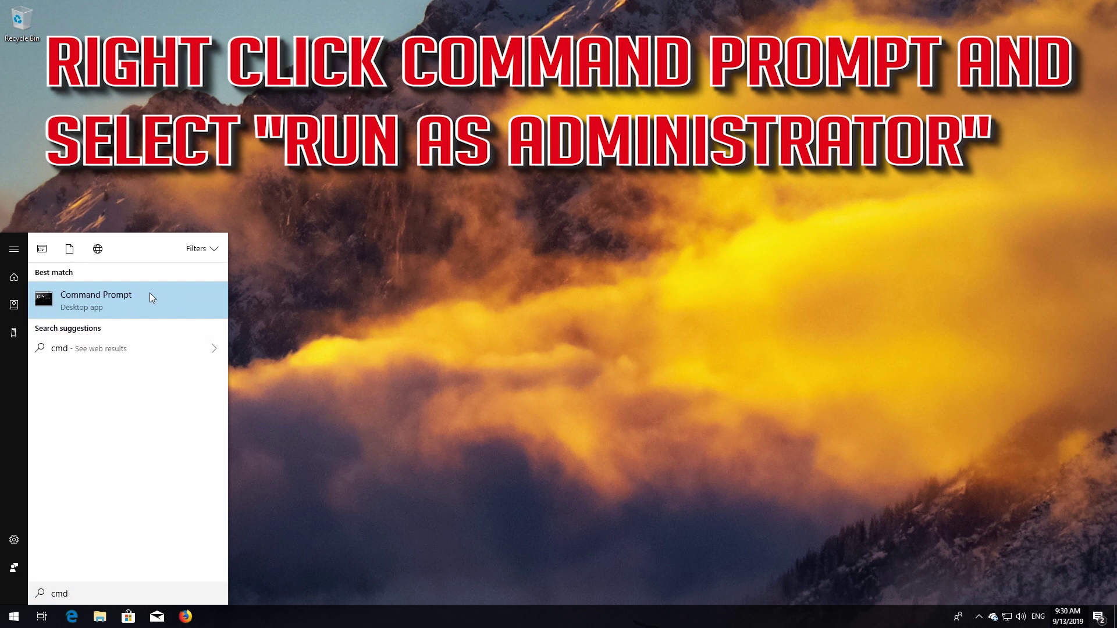
right_click(150, 297)
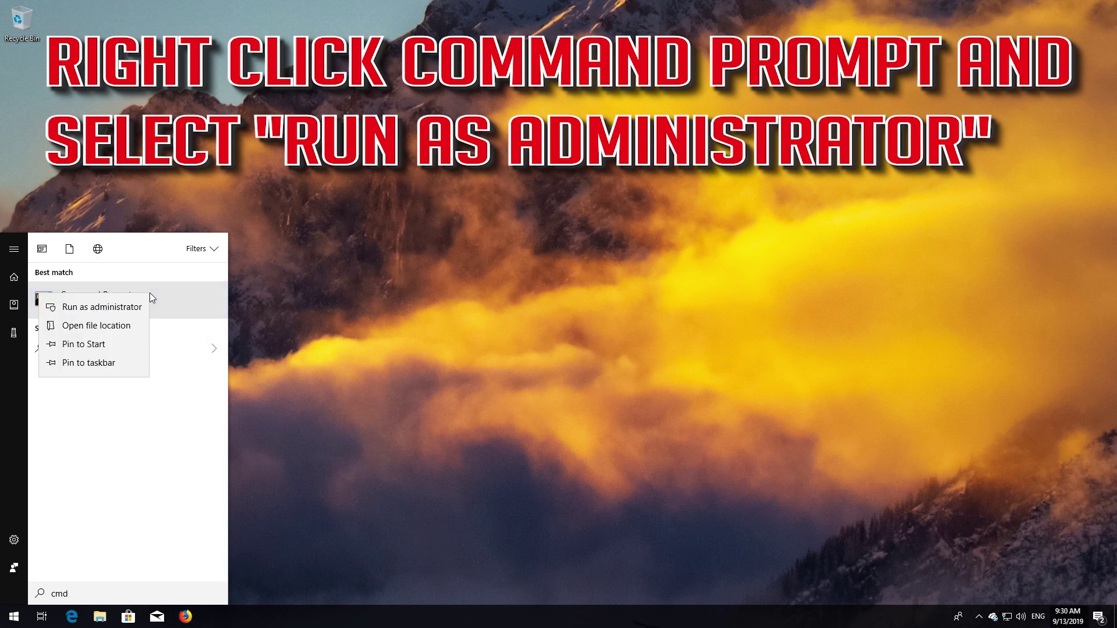
click(81, 307)
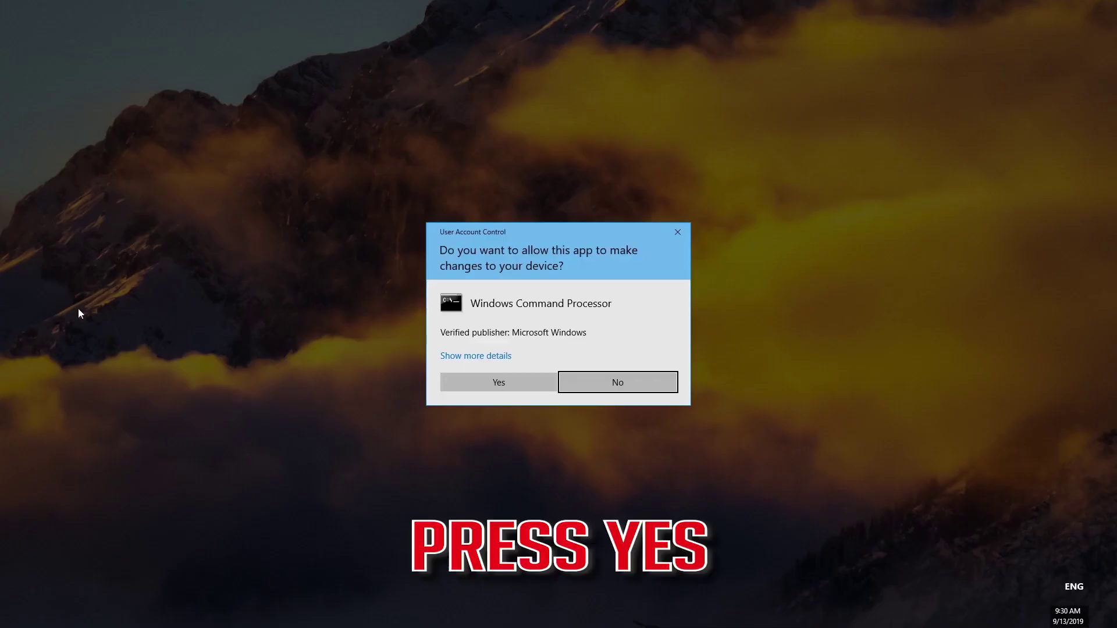
Step: Approve elevation, centre the window, and set wuauserv to start=auto; enter the bits command
click(502, 383)
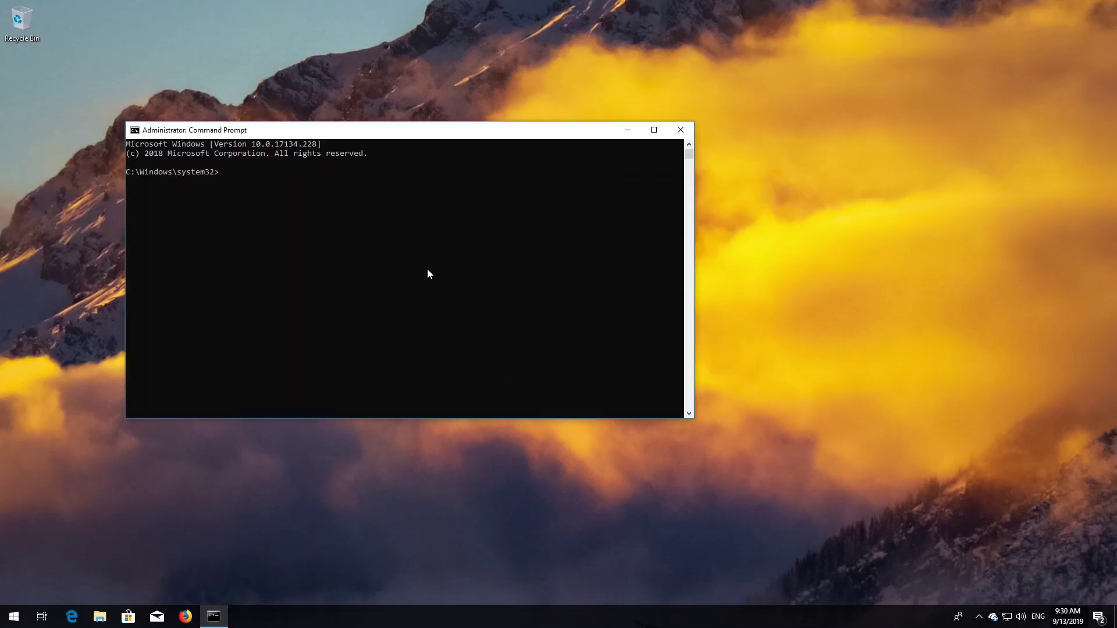
drag(349, 132, 504, 172)
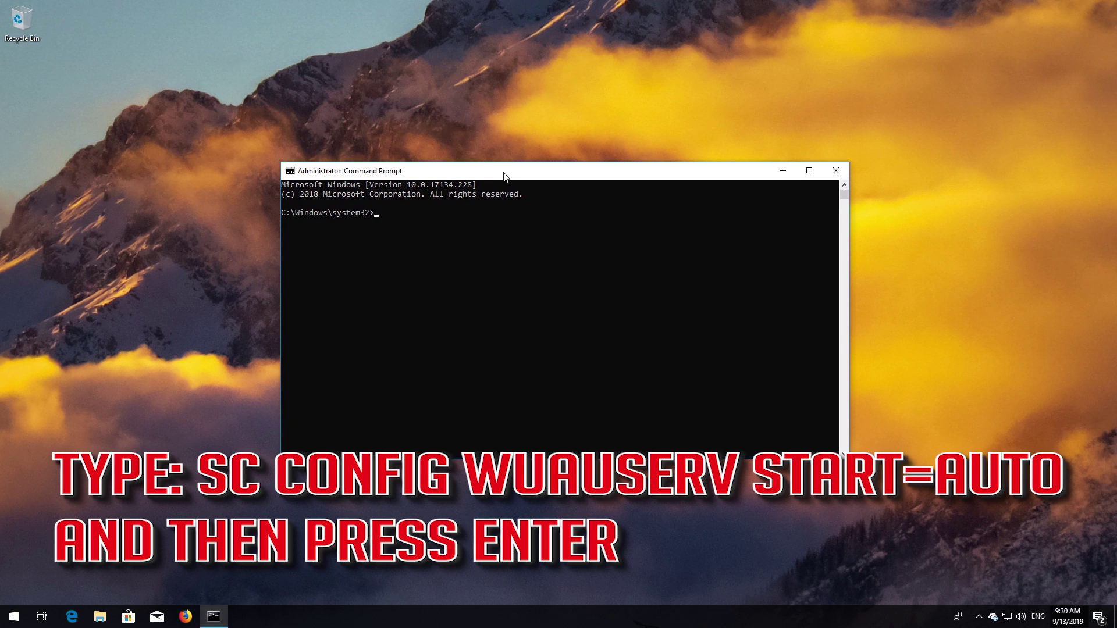
text(SC config wuauserv start=auto)
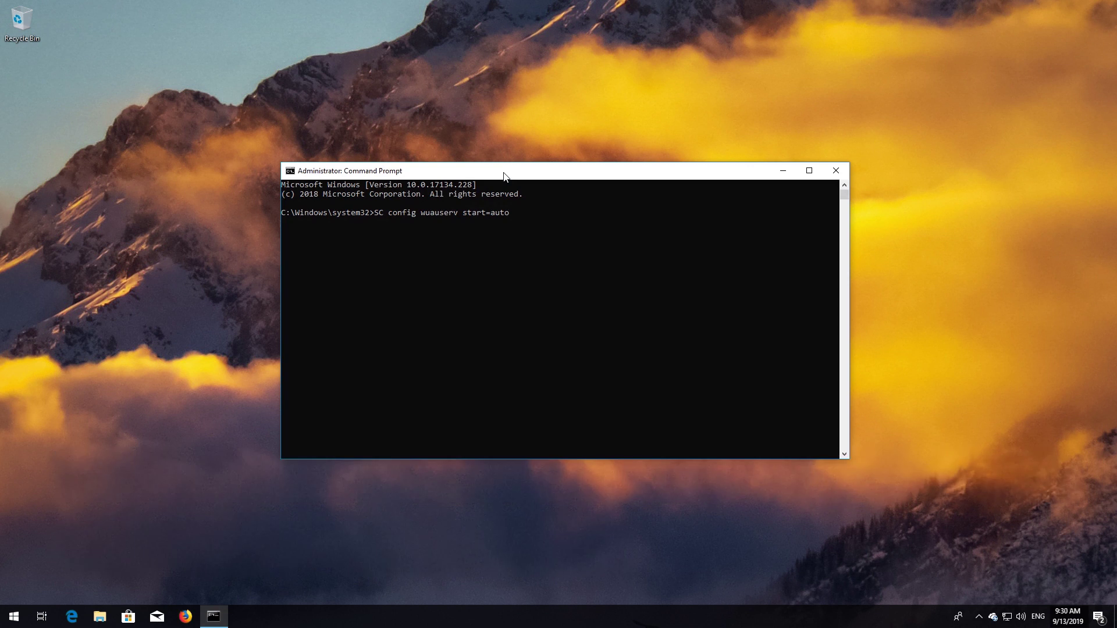
key(Return)
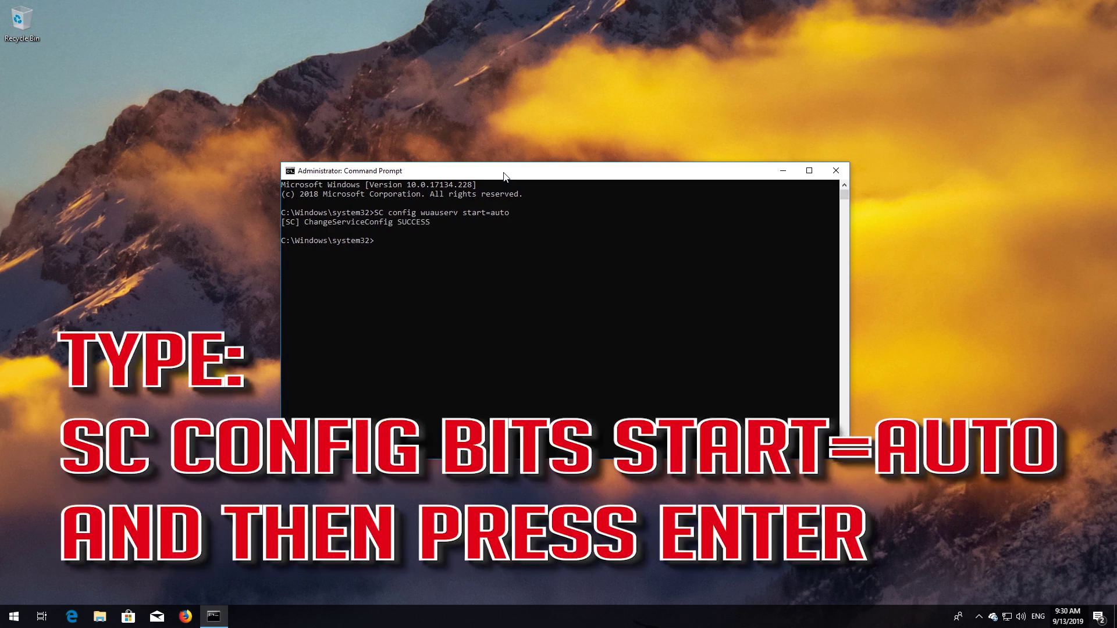
text(SC config bits start=auto)
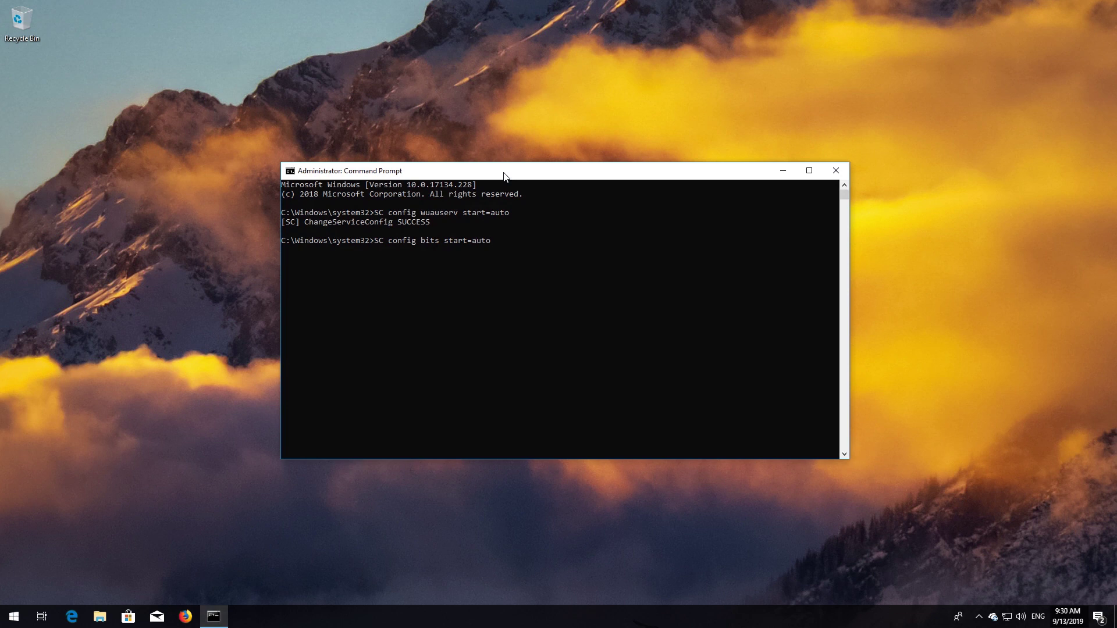
Step: Set bits, cryptsvc and trustedinstaller to start=auto with sc config, then type exit
key(Return)
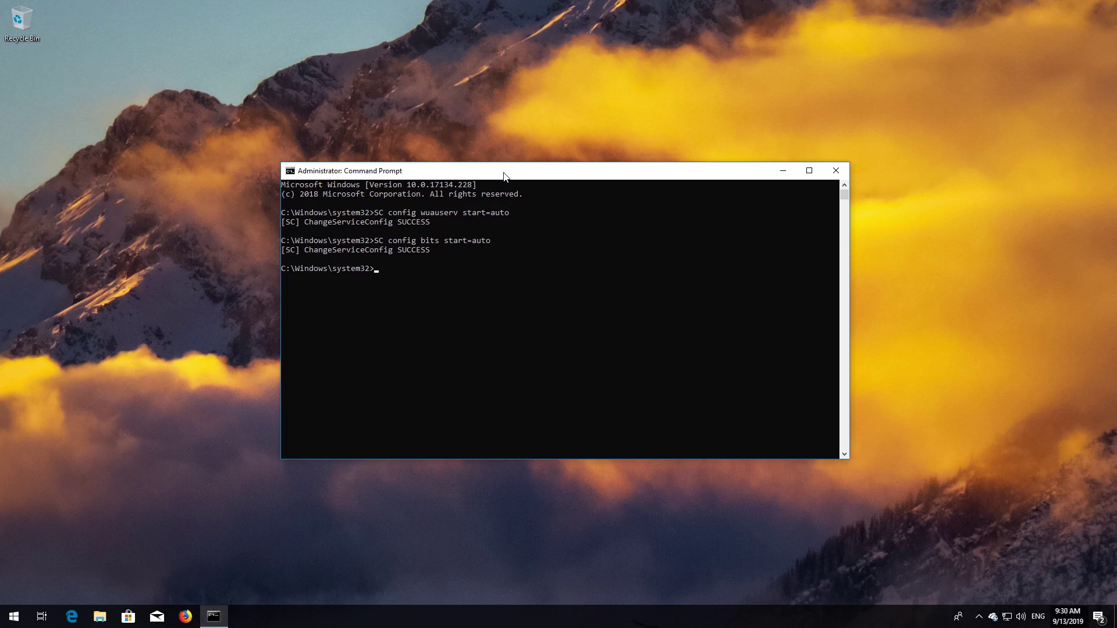
text(S)
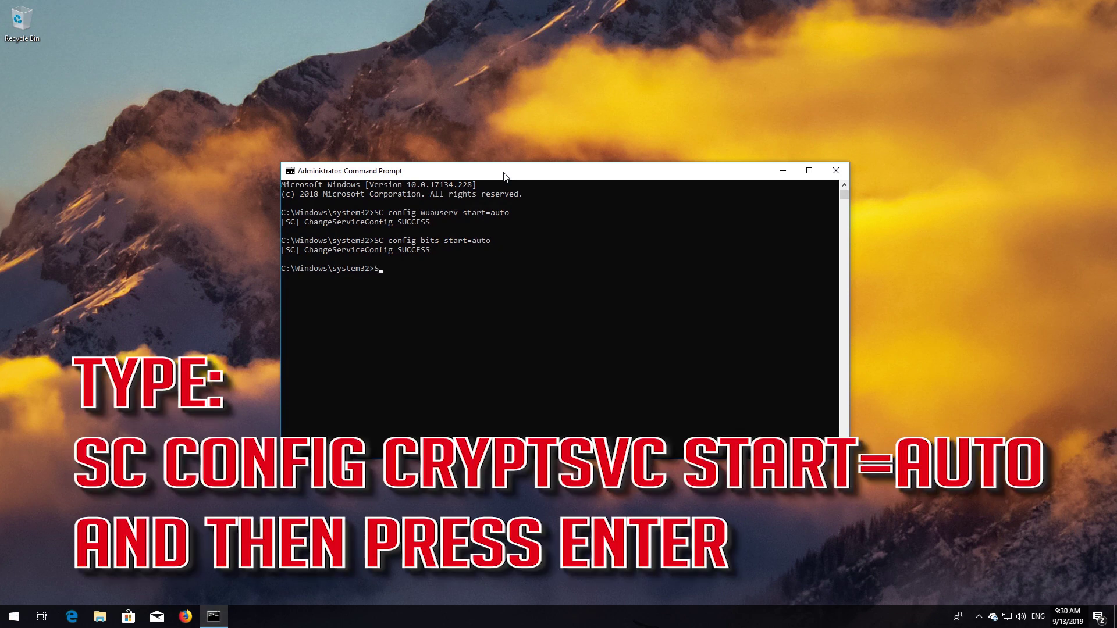
text(C config cryptsvc start=auto)
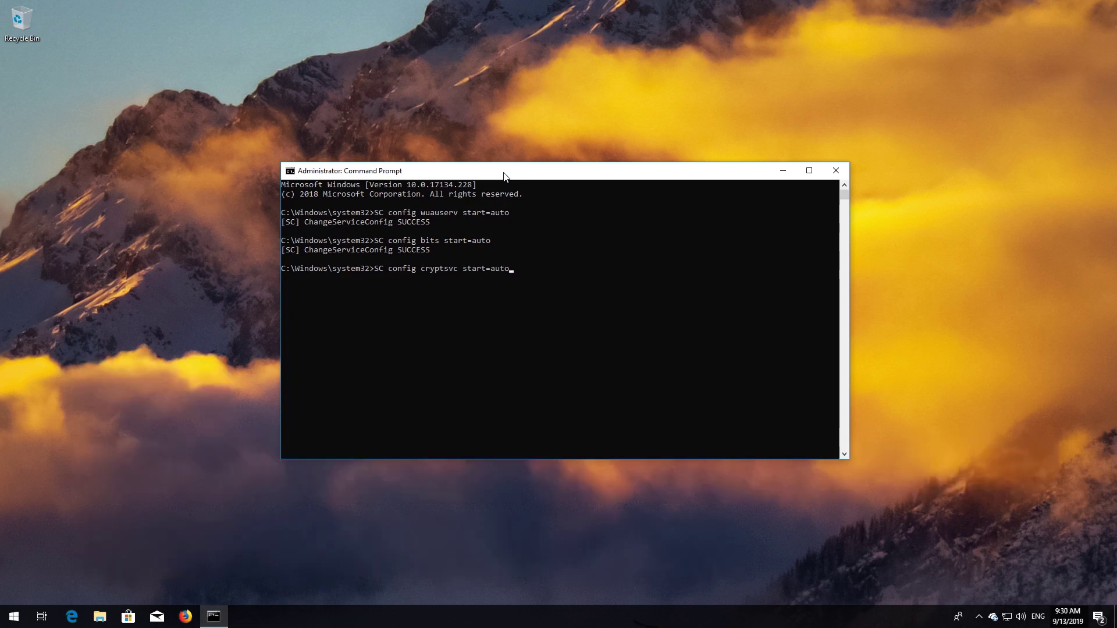
key(Return)
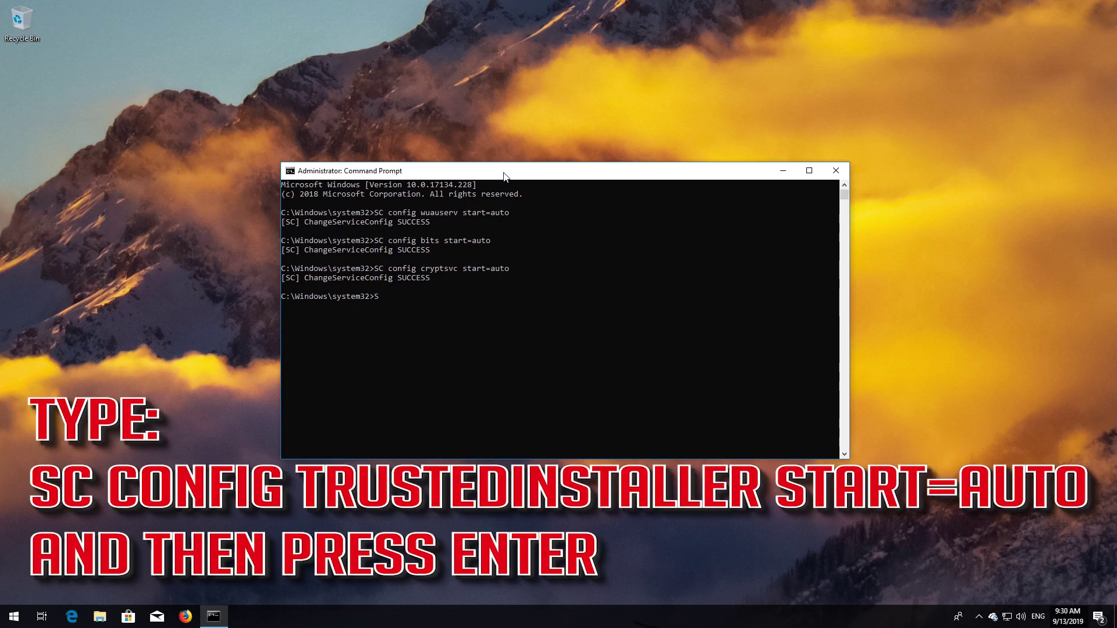
text(SC config trustedinstaller start=auto)
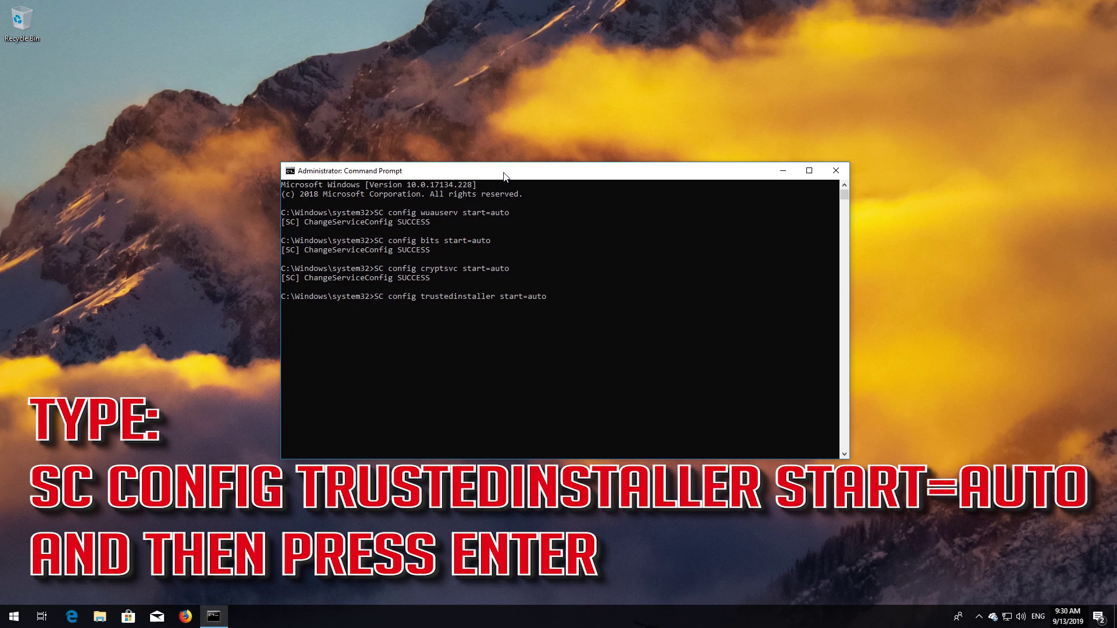
key(Return)
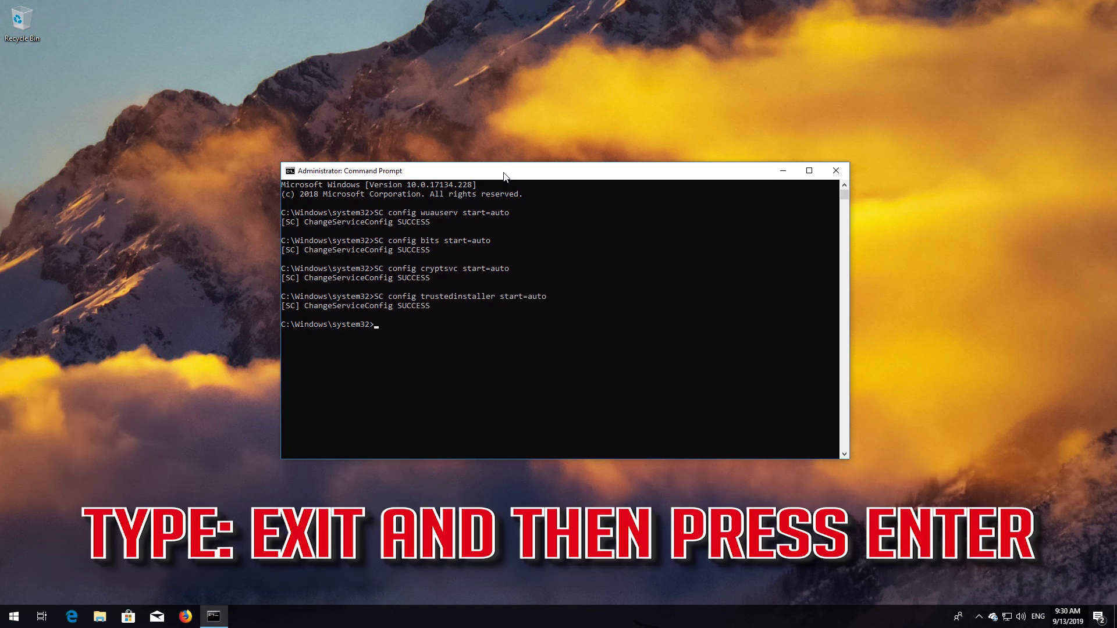
text(exit)
Step: Run exit to close the administrator Command Prompt window
key(Return)
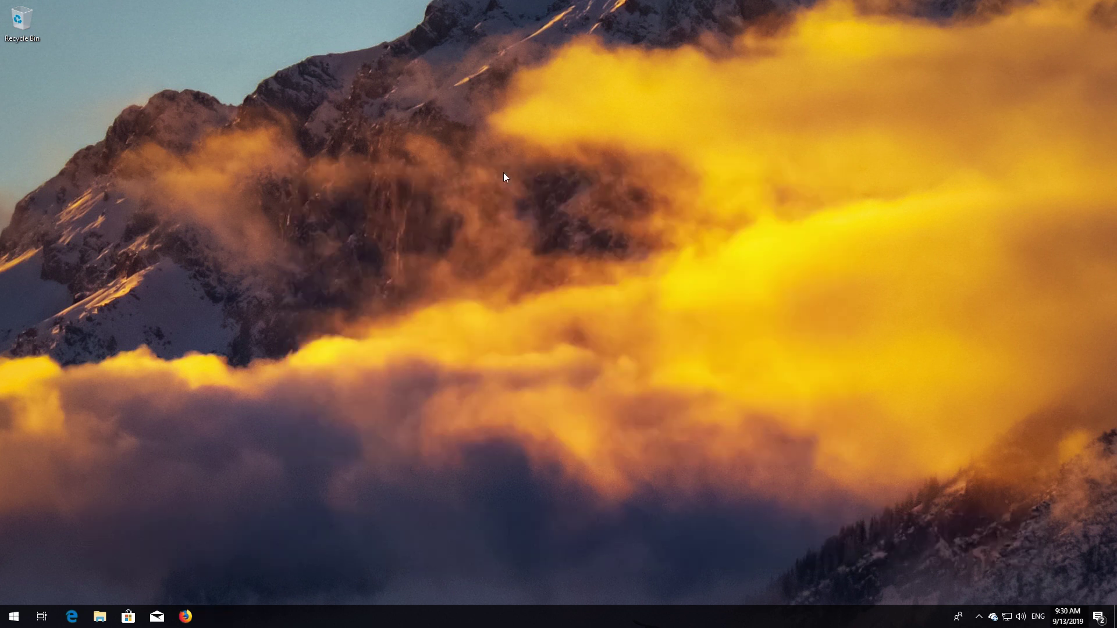